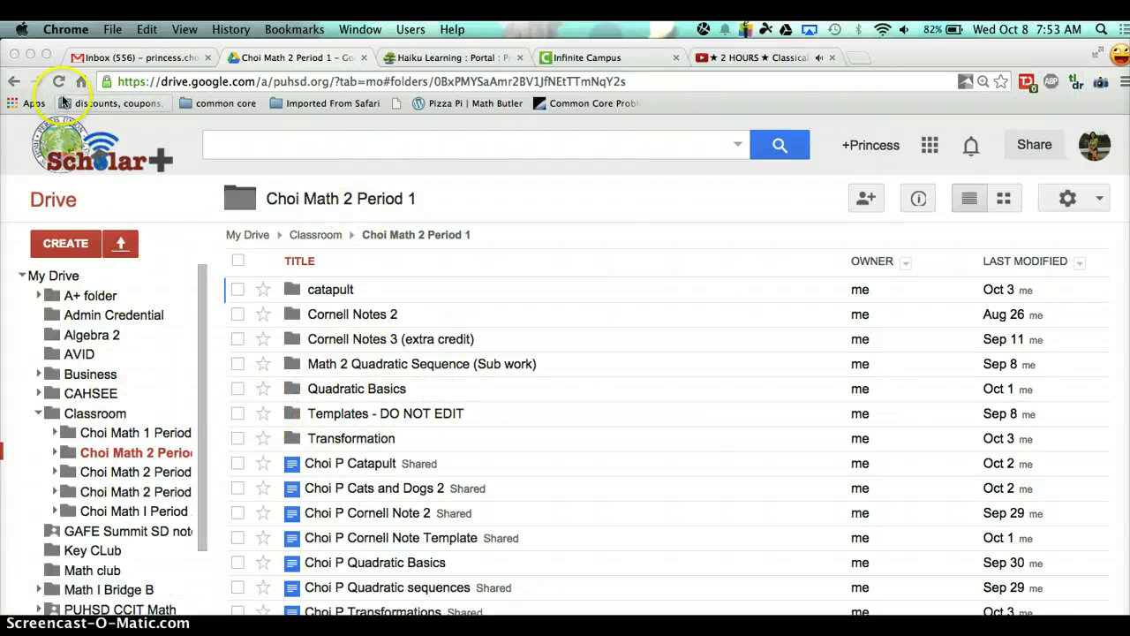
- Open Google Drive from the Gmail apps launcher, closing the old class folder tab
left_click(135, 58)
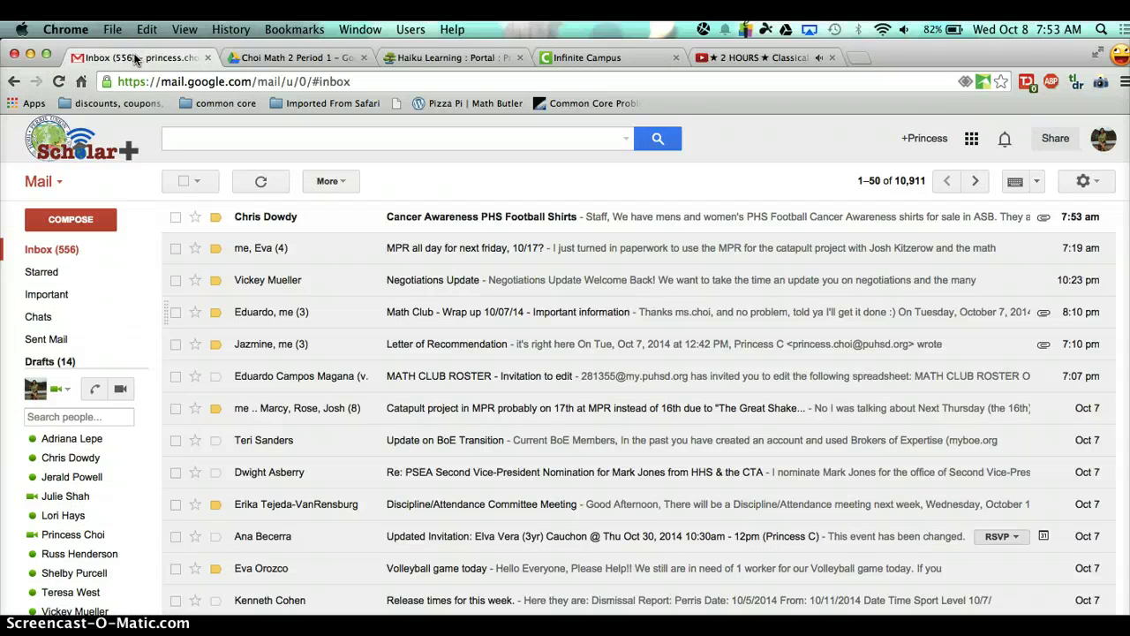
left_click(971, 142)
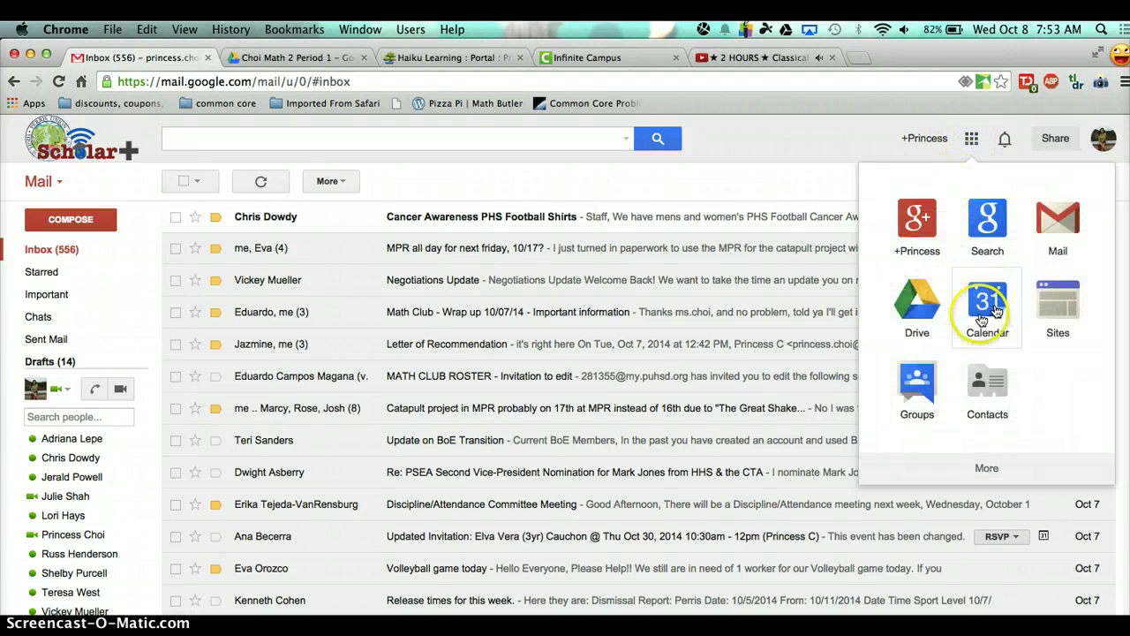
left_click(917, 318)
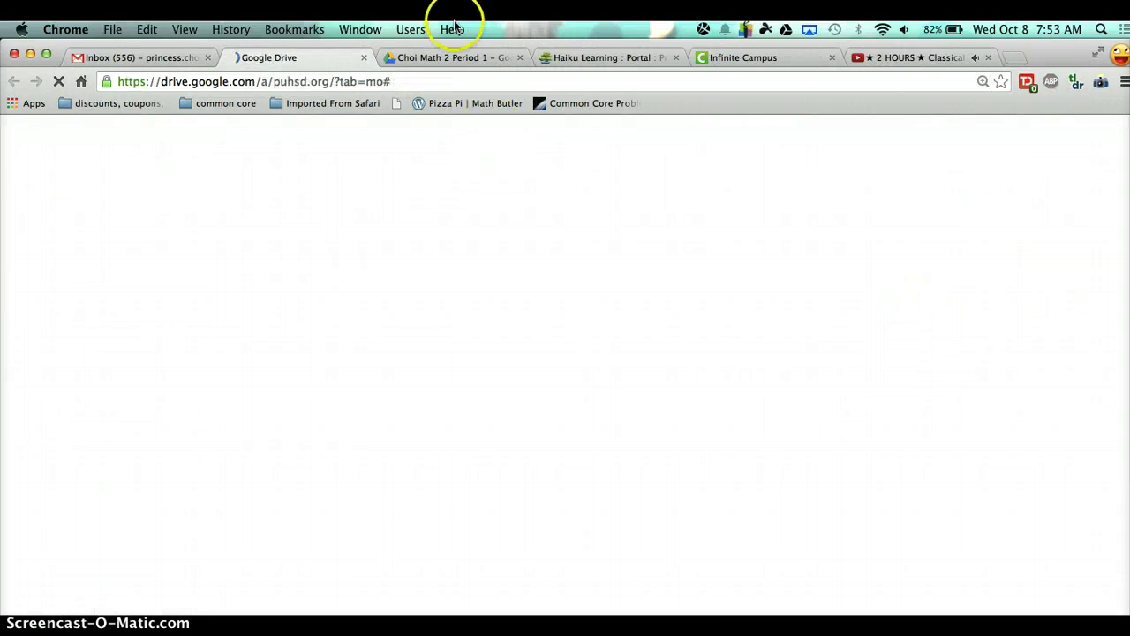
left_click(521, 58)
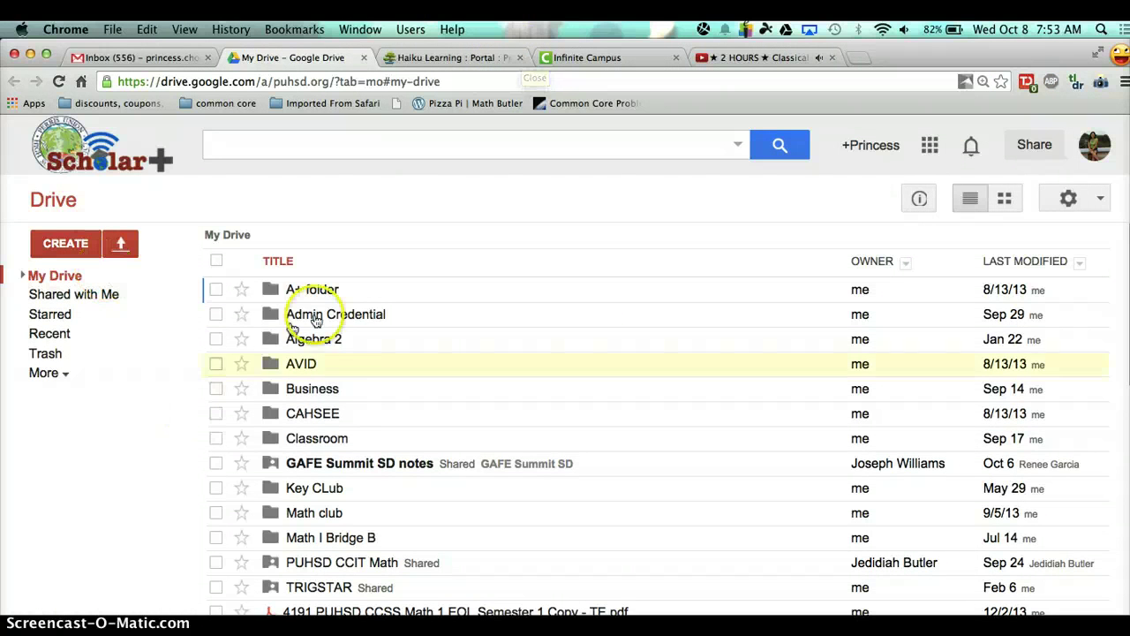
- Go to Classroom > Math 2 Period 1 and open the Cornell Note Template document
left_click(305, 437)
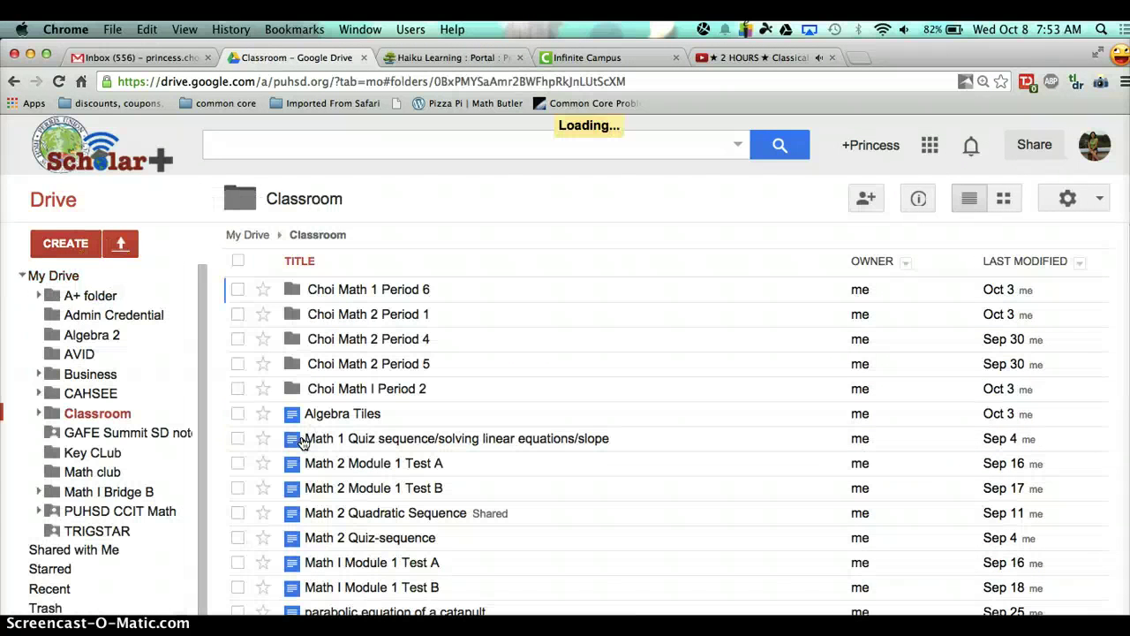
left_click(240, 416)
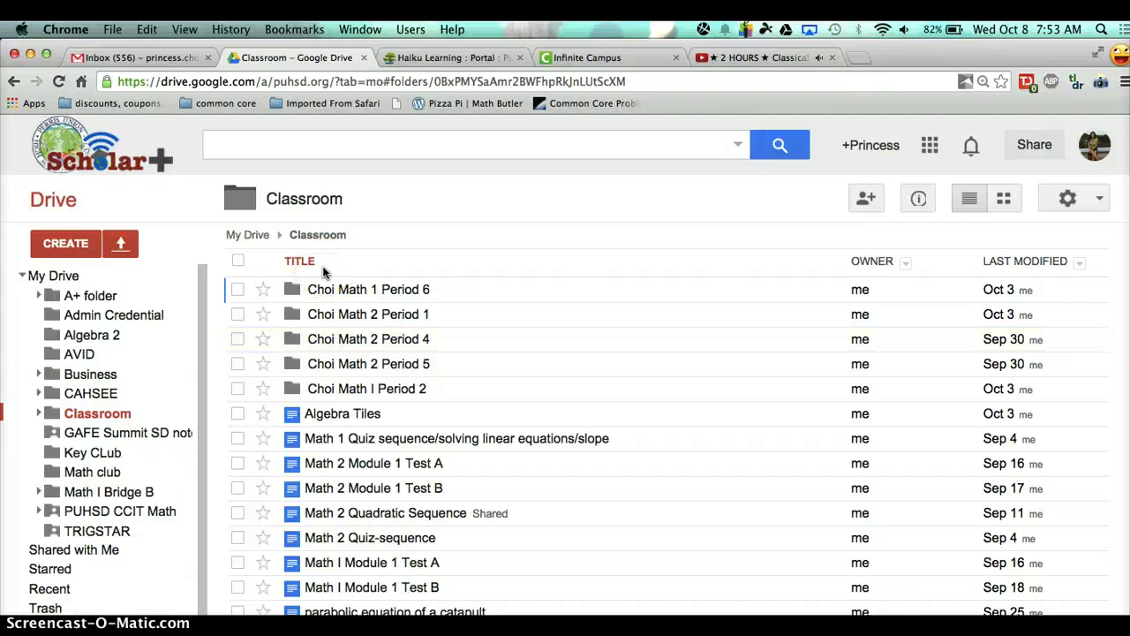
left_click(367, 314)
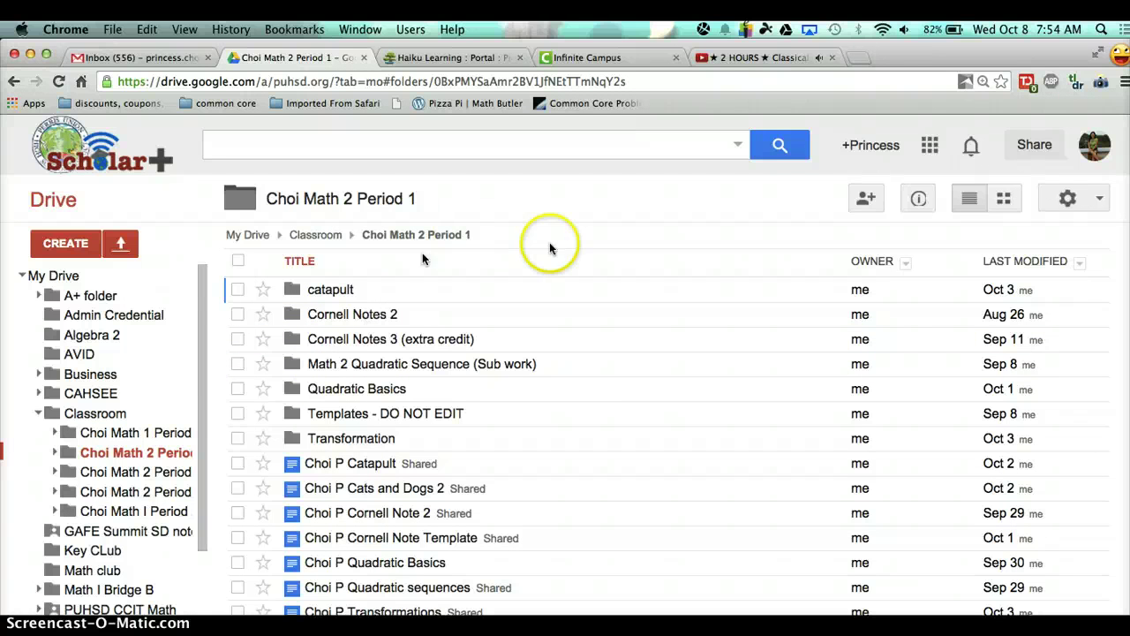
scroll(606, 385, "down", 1)
scroll(606, 390, "up", 1)
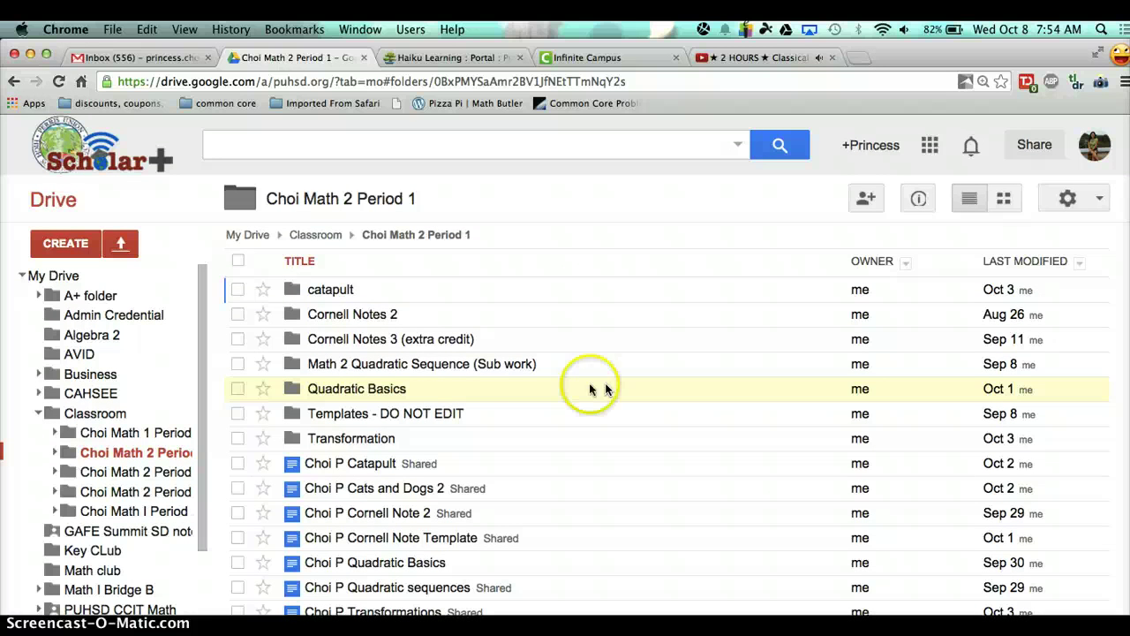
left_click(431, 541)
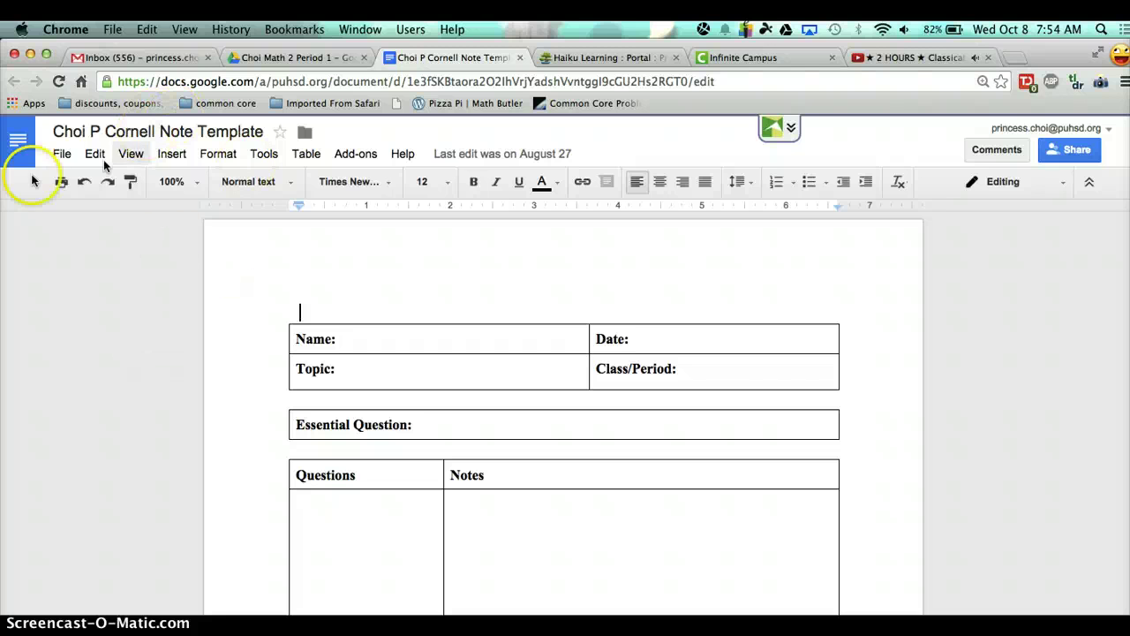
- Make a copy of the template renamed for 'Different forms of Quadratic Equation'
left_click(62, 155)
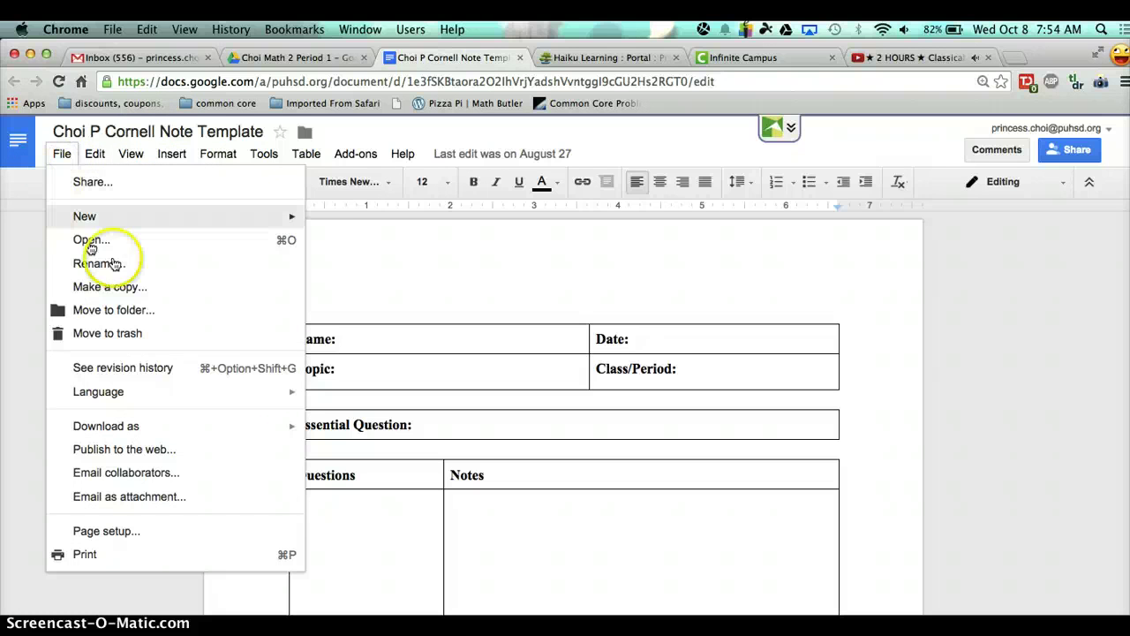
left_click(104, 288)
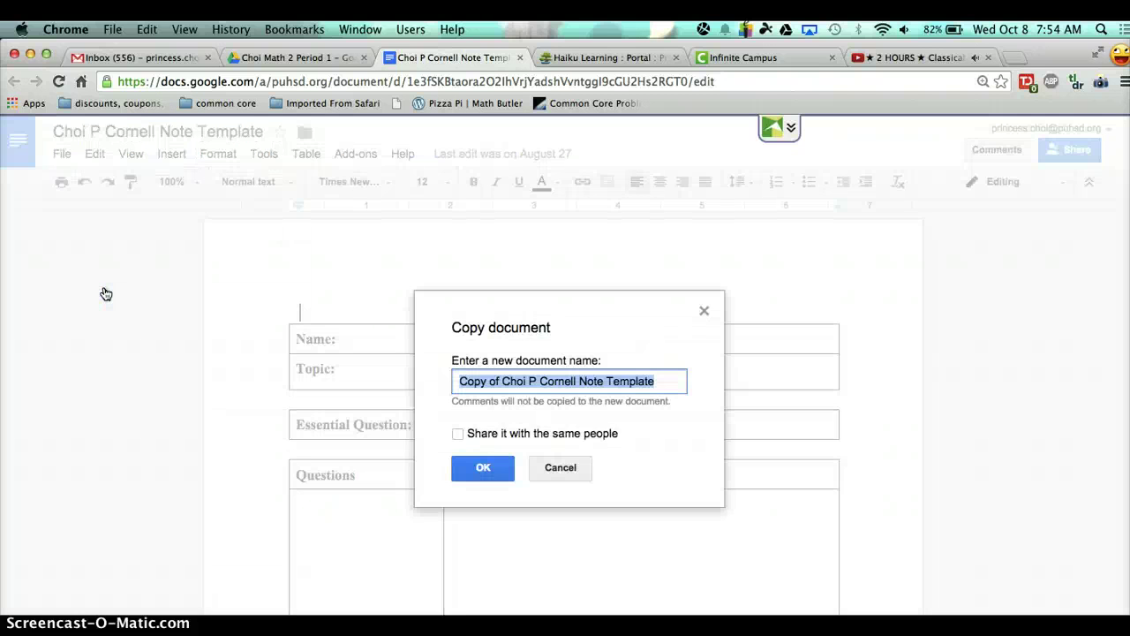
key("BackSpace")
type("C")
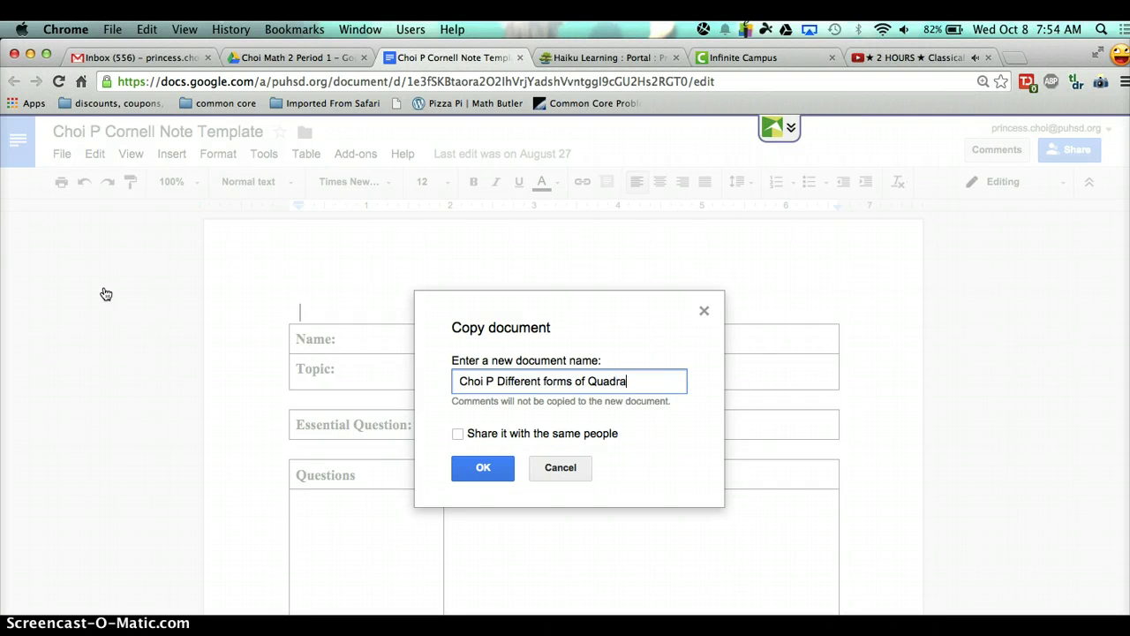
type("uation")
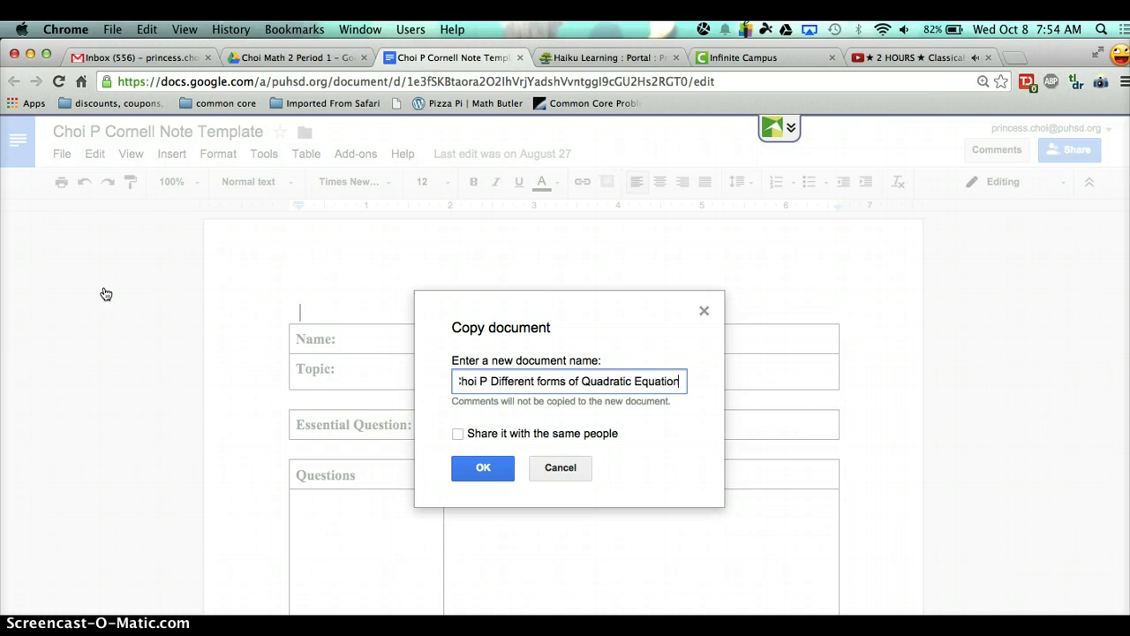
left_click(478, 468)
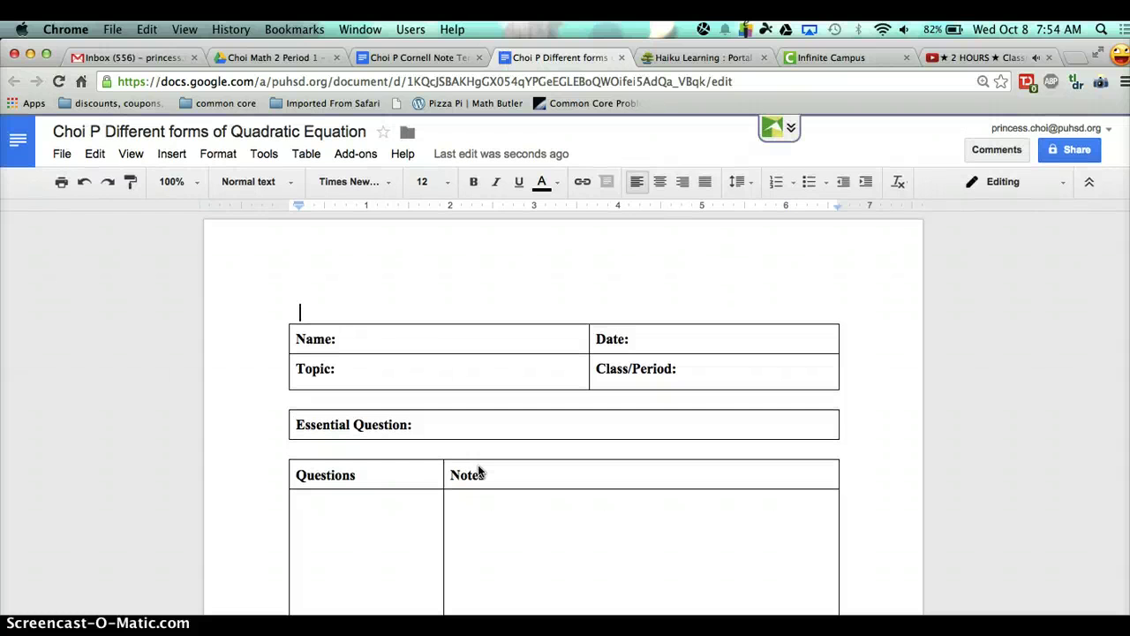
- Move the copied document from My Drive into Classroom > Math 2 Period 1
left_click(344, 249)
left_click(407, 133)
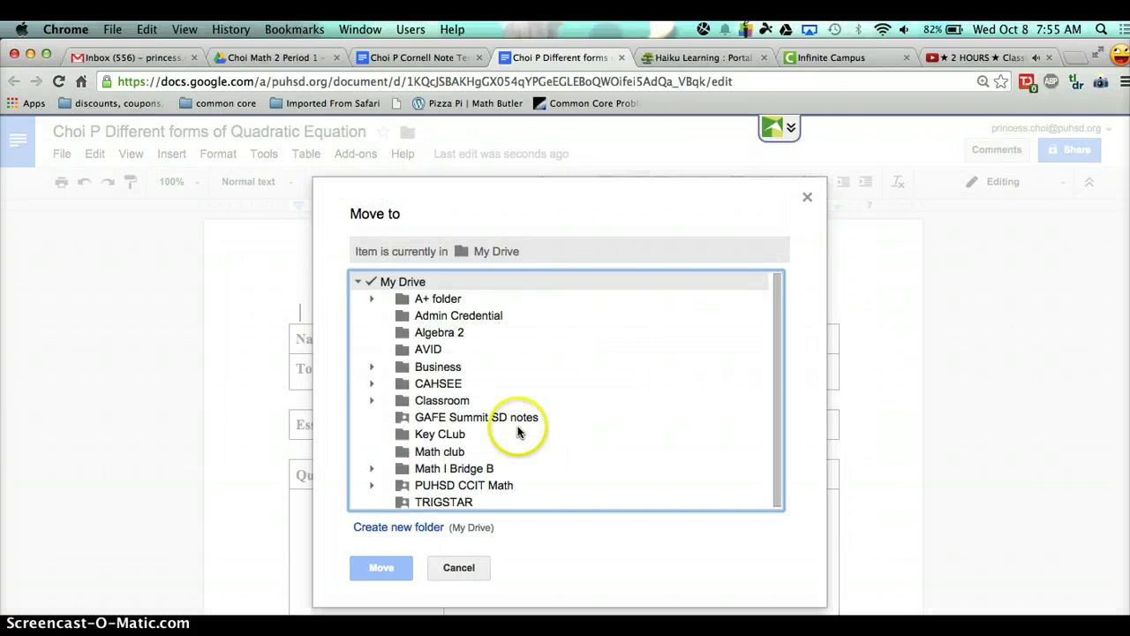
scroll(518, 431, "down", 1)
left_click(425, 401)
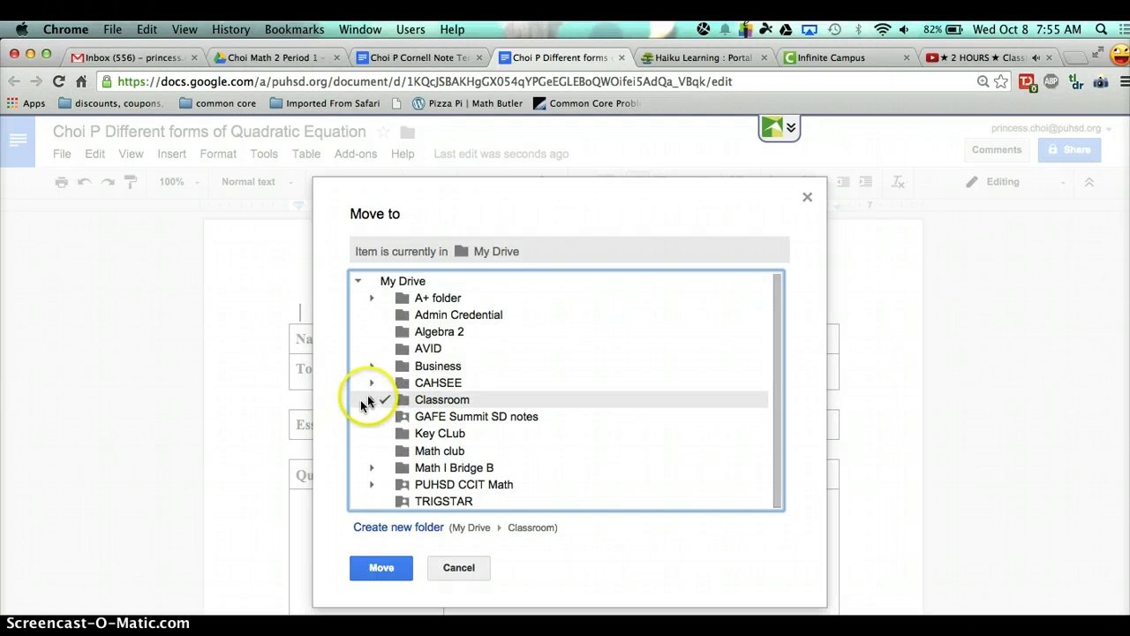
left_click(370, 401)
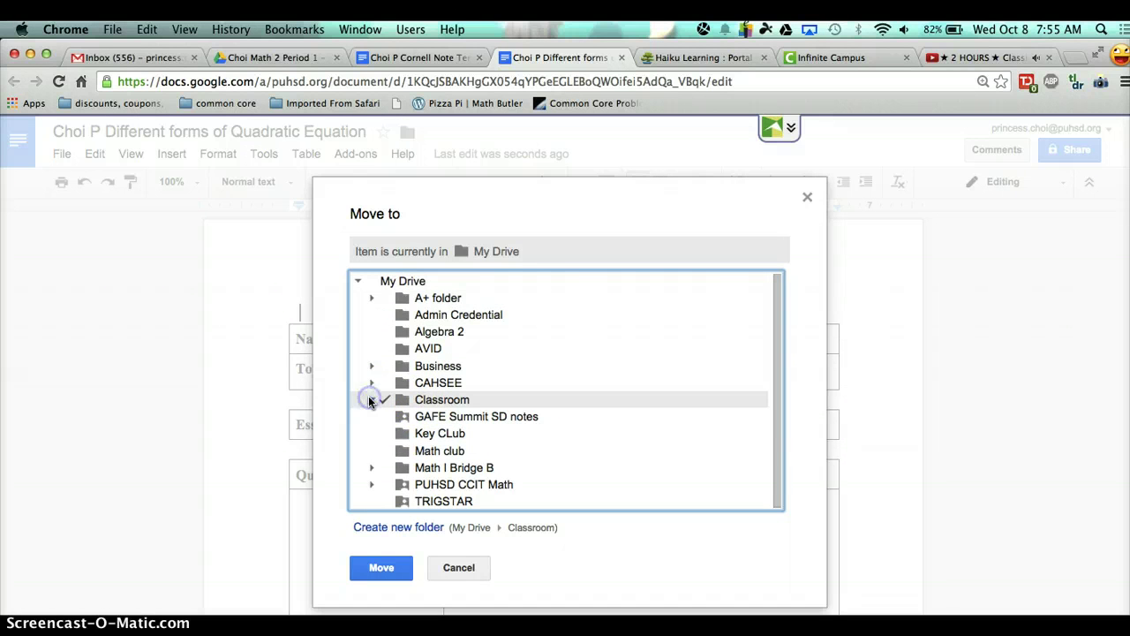
scroll(628, 409, "down", 3)
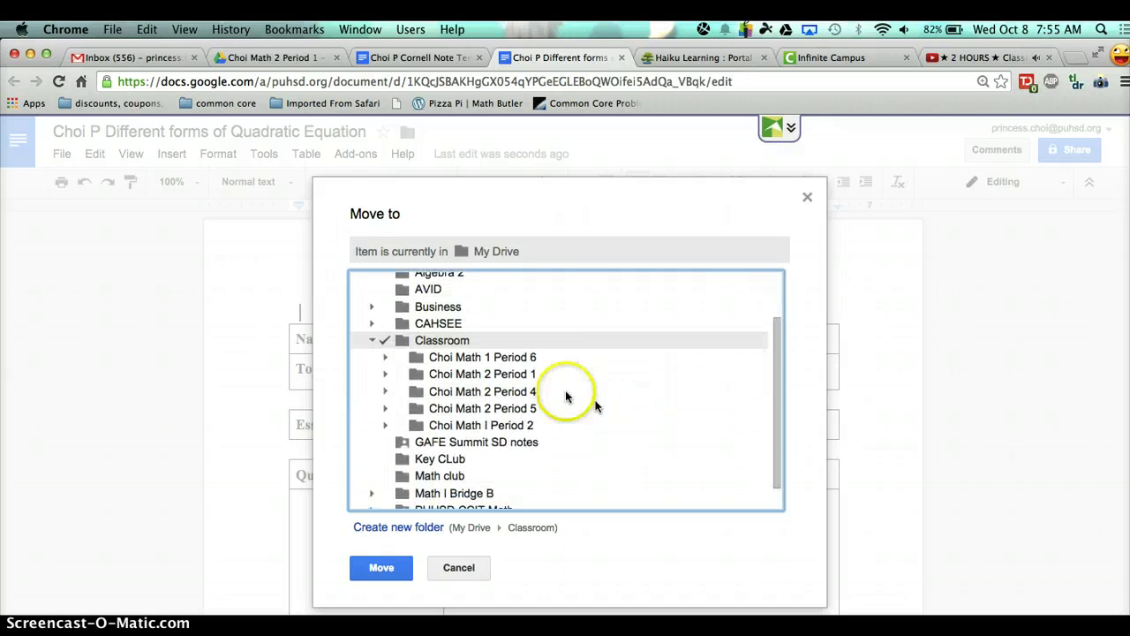
left_click(471, 375)
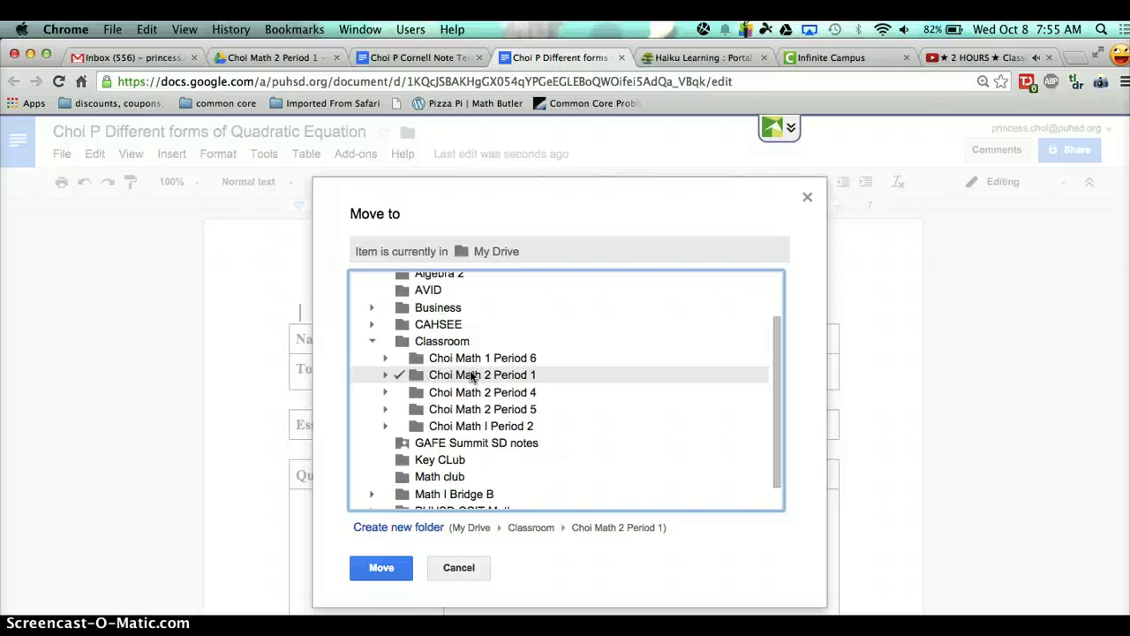
left_click(380, 567)
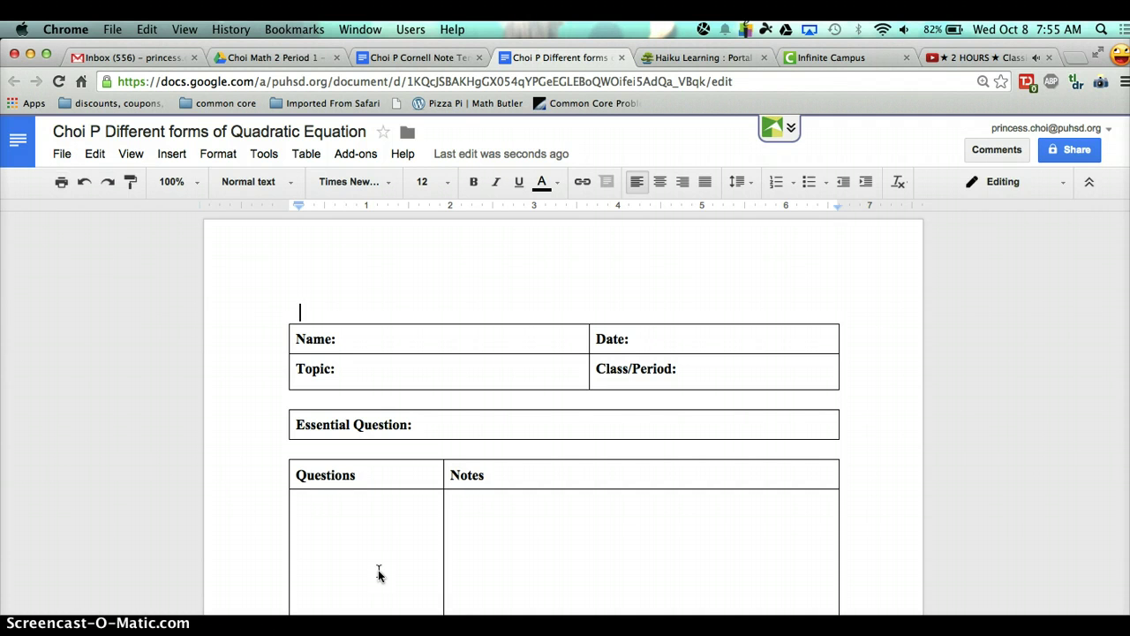
- Set the document zoom to 200%
left_click(171, 181)
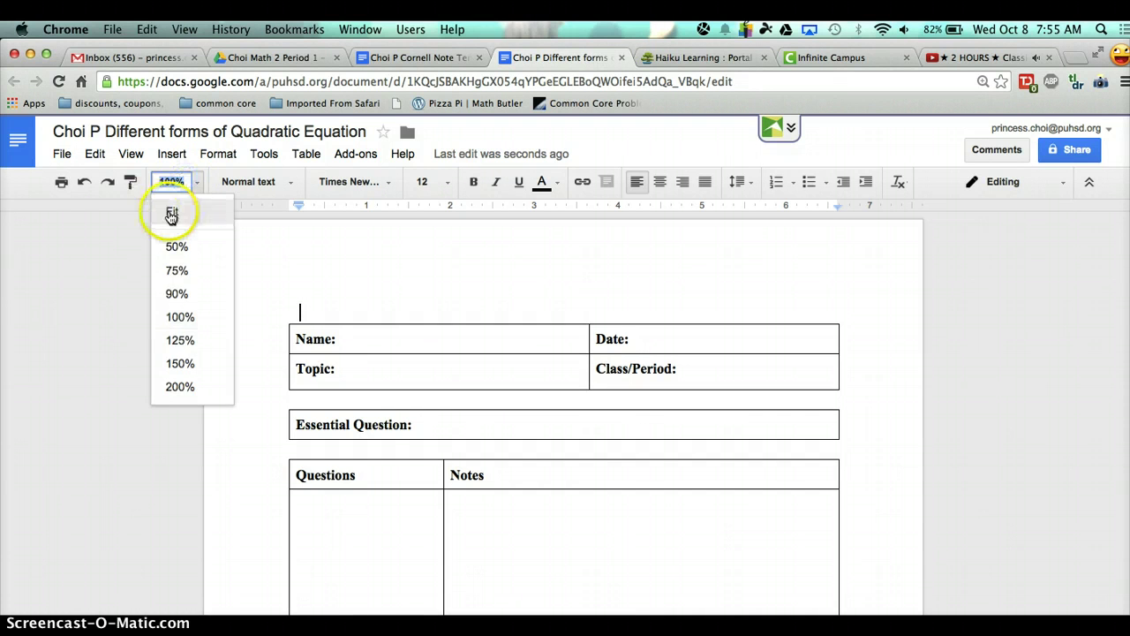
left_click(171, 214)
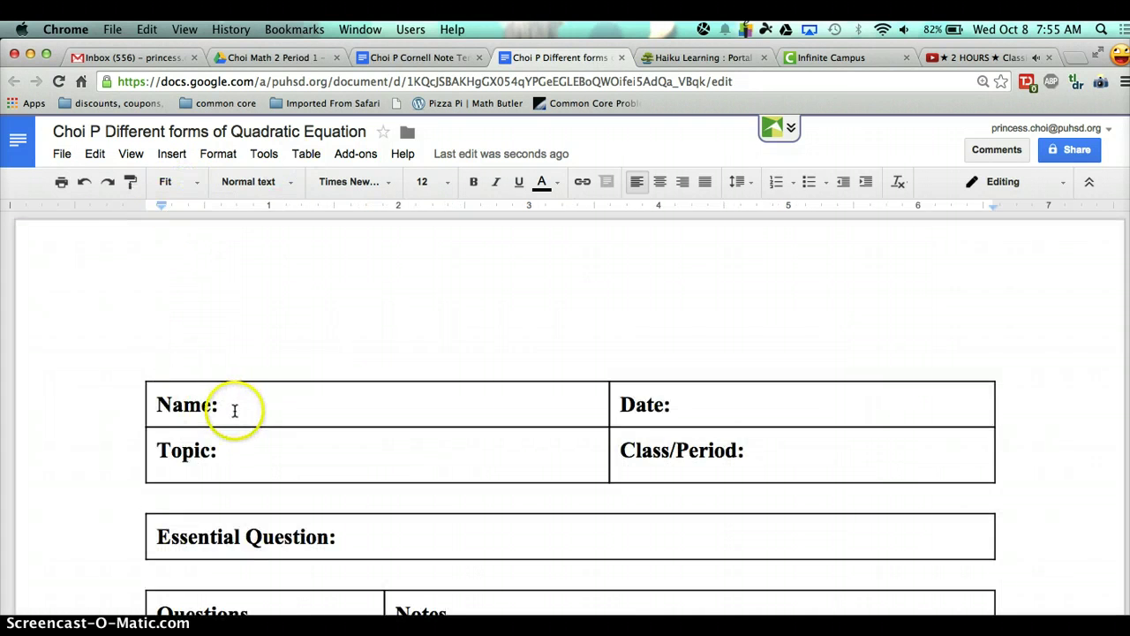
left_click(171, 181)
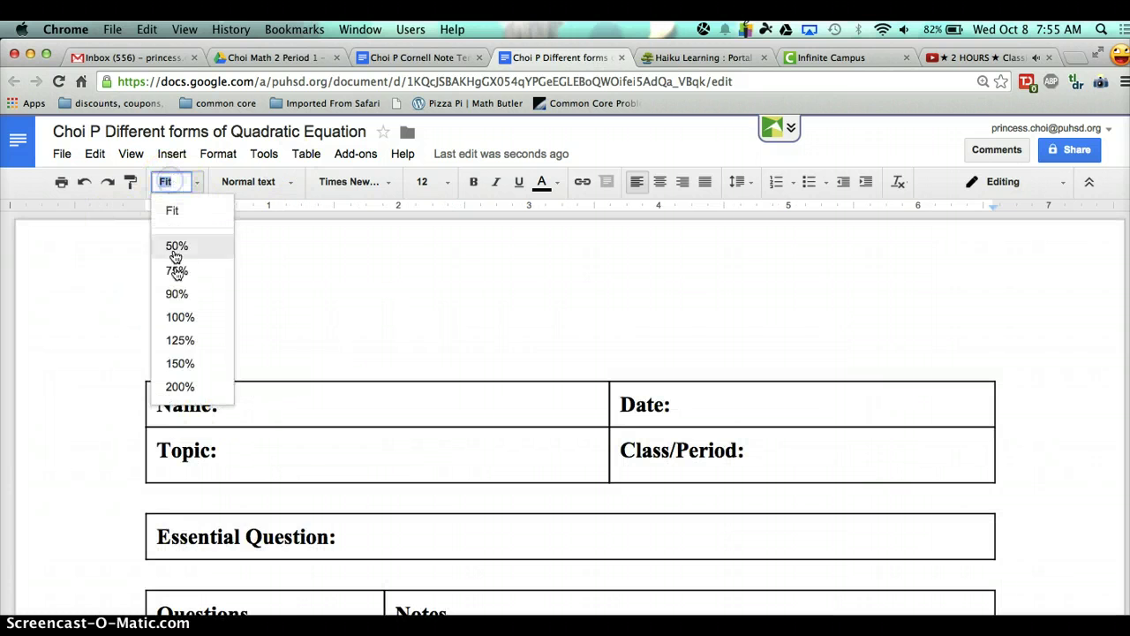
left_click(184, 389)
scroll(260, 367, "down", 3)
scroll(261, 367, "right", 2)
scroll(261, 367, "left", 1)
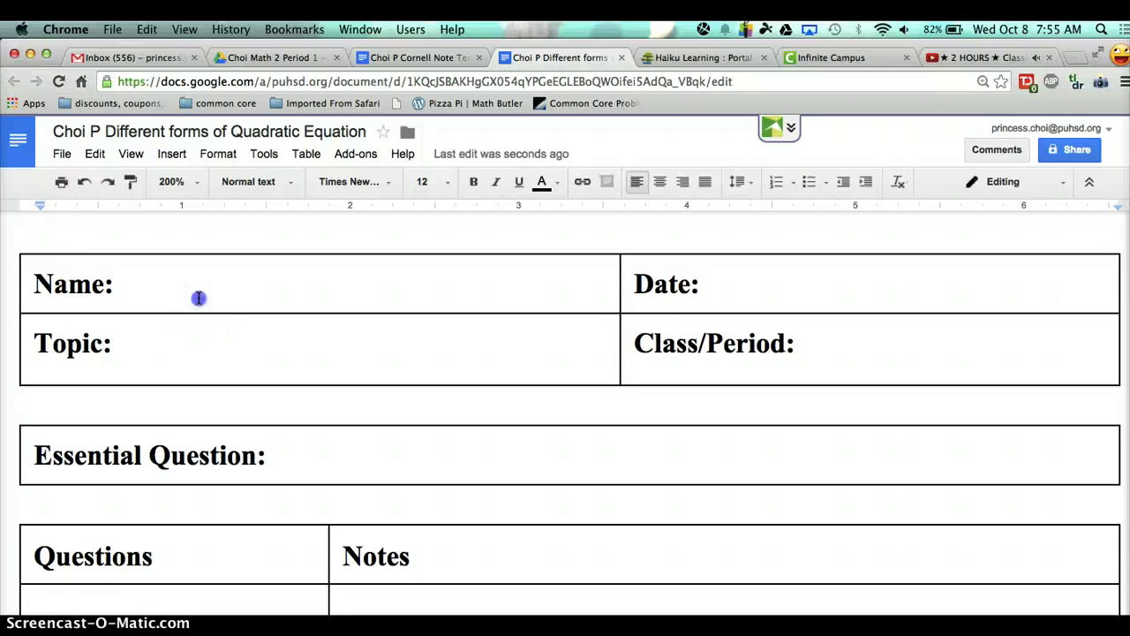
- Enter the student's name and the date 10/8/2014 in the header
left_click(198, 298)
left_click(795, 277)
type("10/8/2014")
- Fill Topic with 'Different forms of Quadratic Equation' and Class/Period with 1
left_click(286, 345)
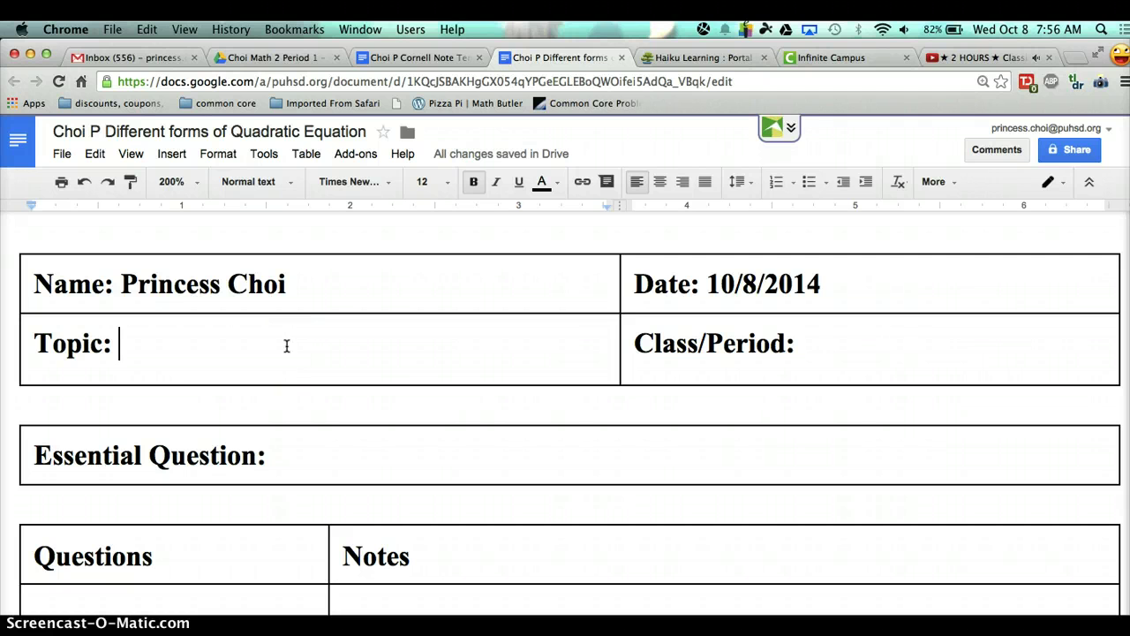
type("Diffe")
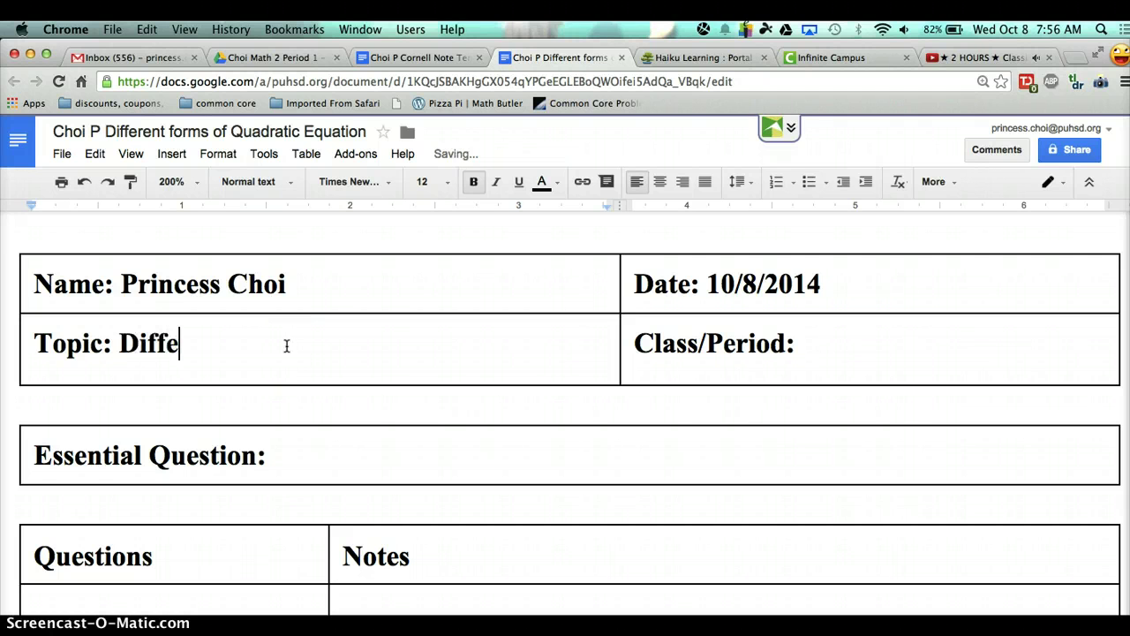
type("rent ")
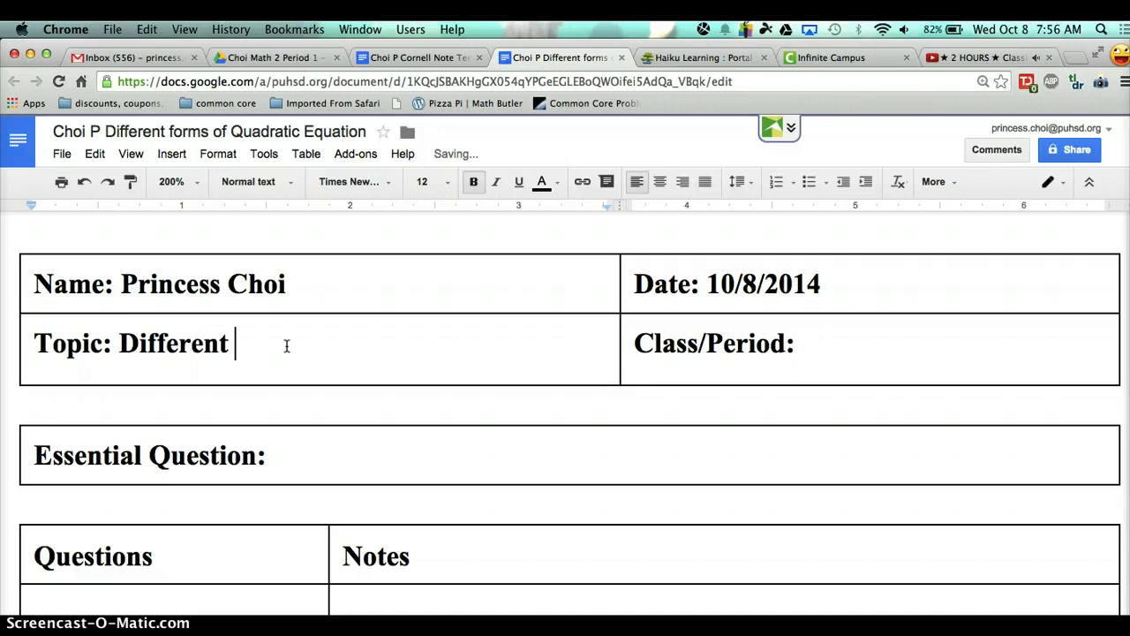
type("forms of Quad")
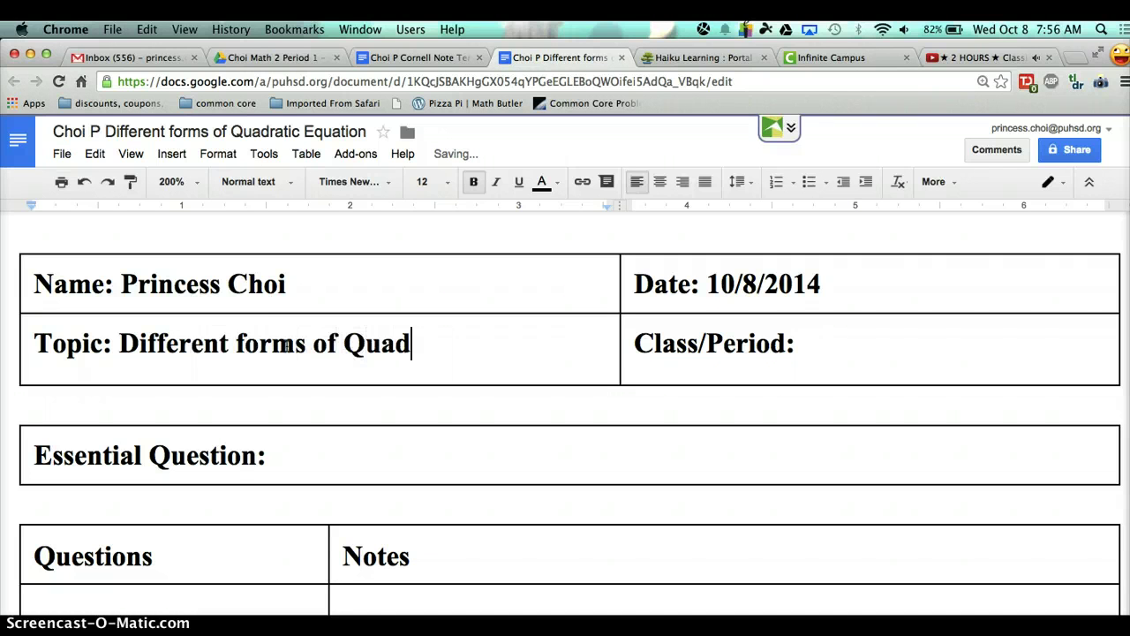
type("ratic Equation")
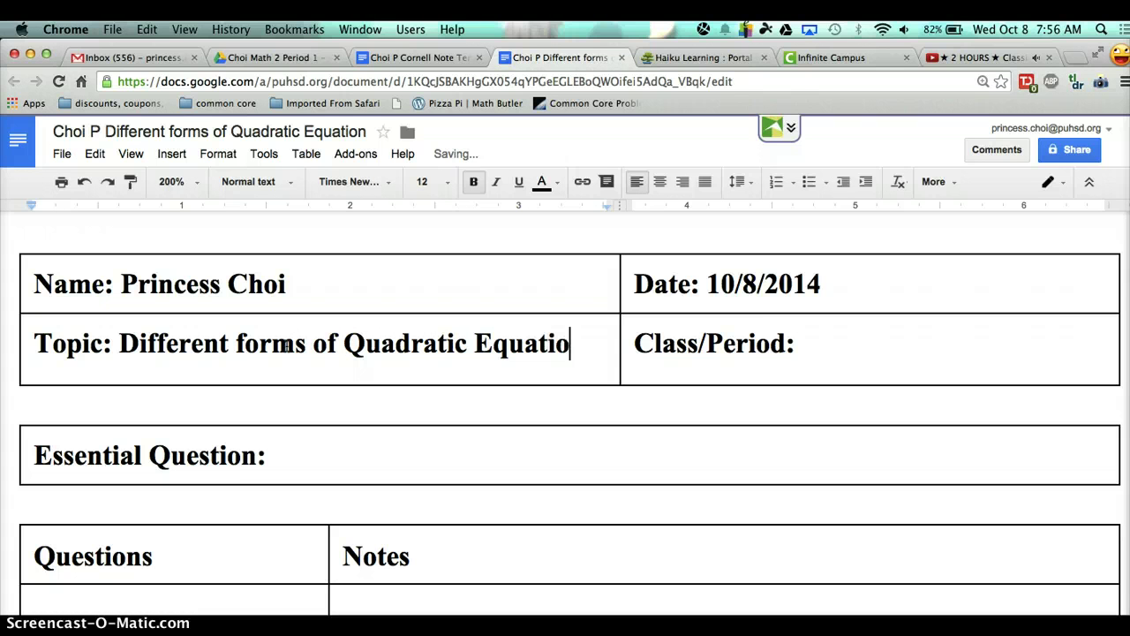
left_click(872, 345)
type("1")
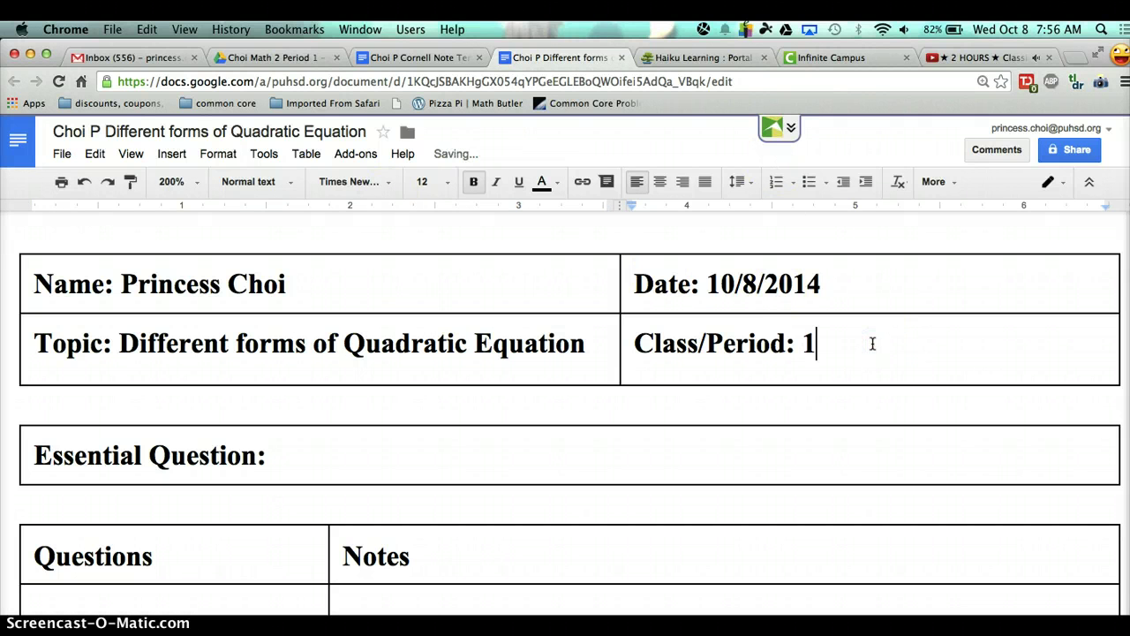
scroll(873, 344, "down", 1)
- Type the Essential Question 'How do you change standard form into factored and vertex form?', fixing typos
left_click(446, 421)
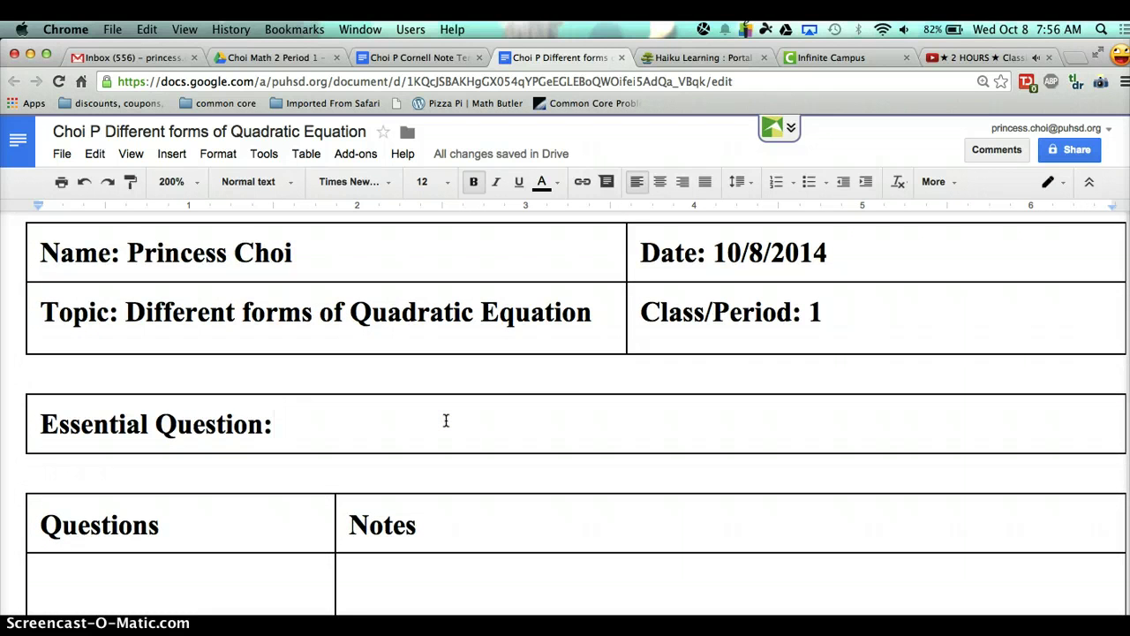
type("How do you c")
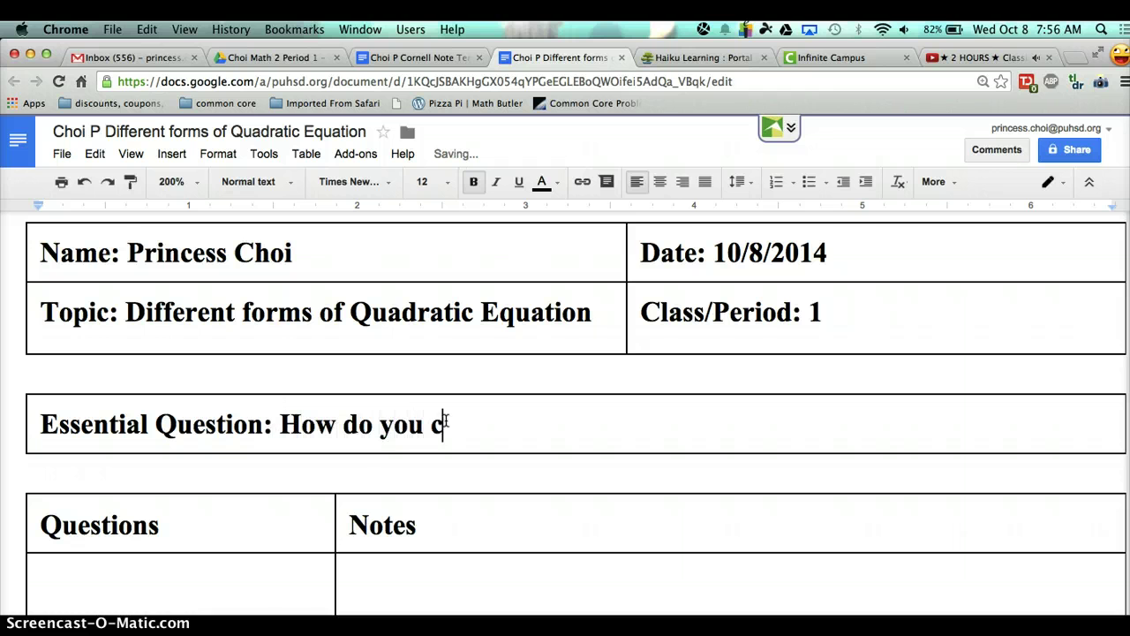
type("hange stnadard fo")
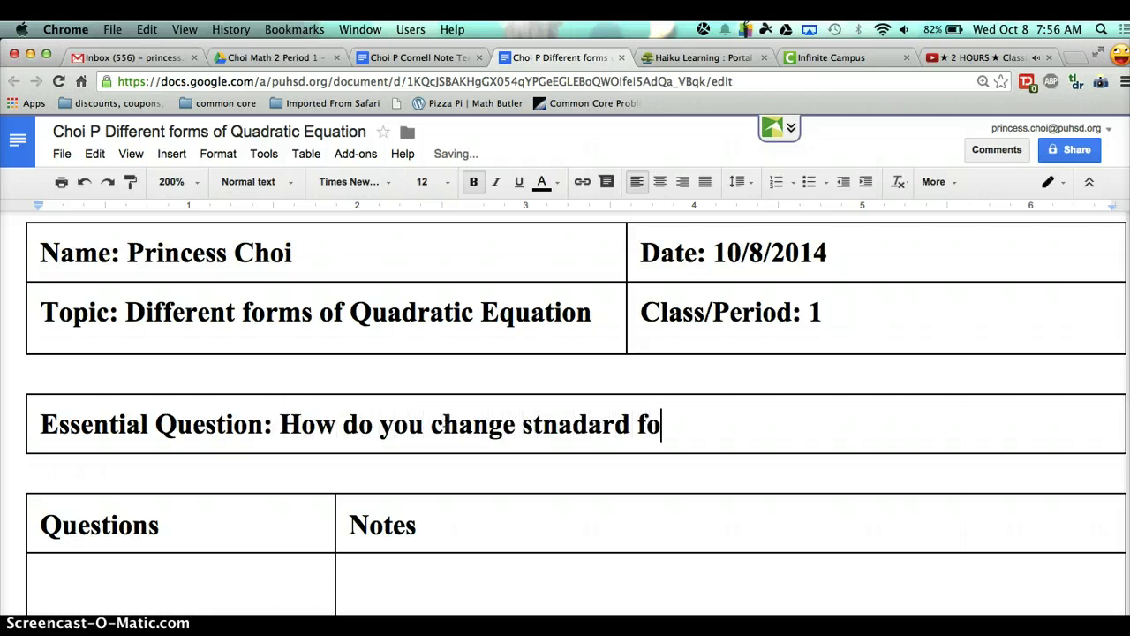
type("rm into")
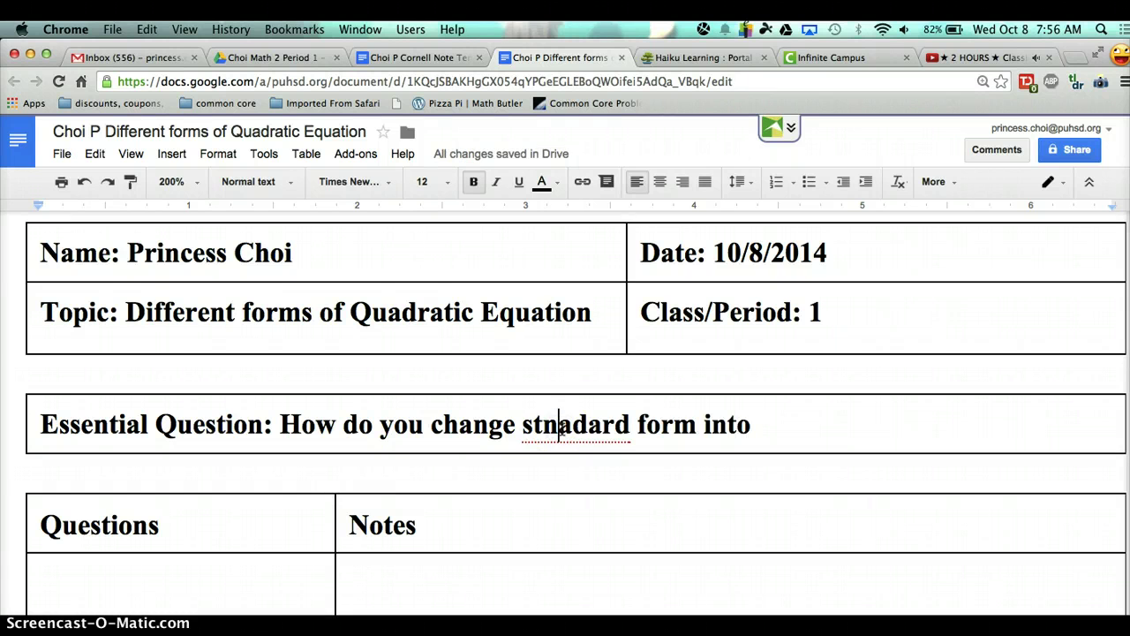
key("BackSpace")
type("n")
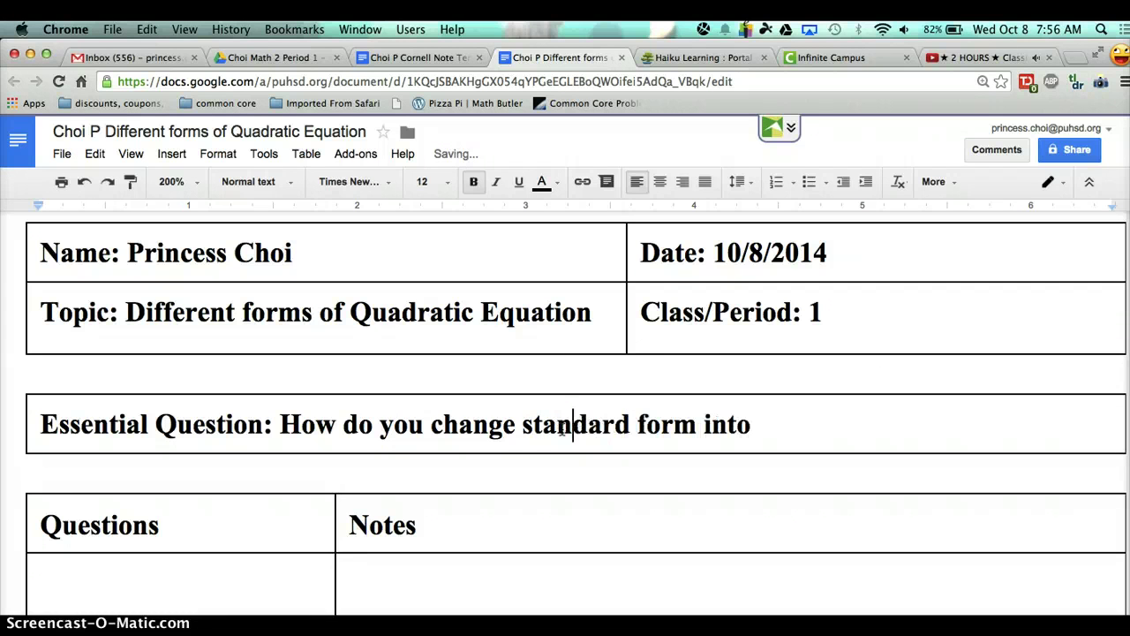
left_click(785, 424)
type("factoe")
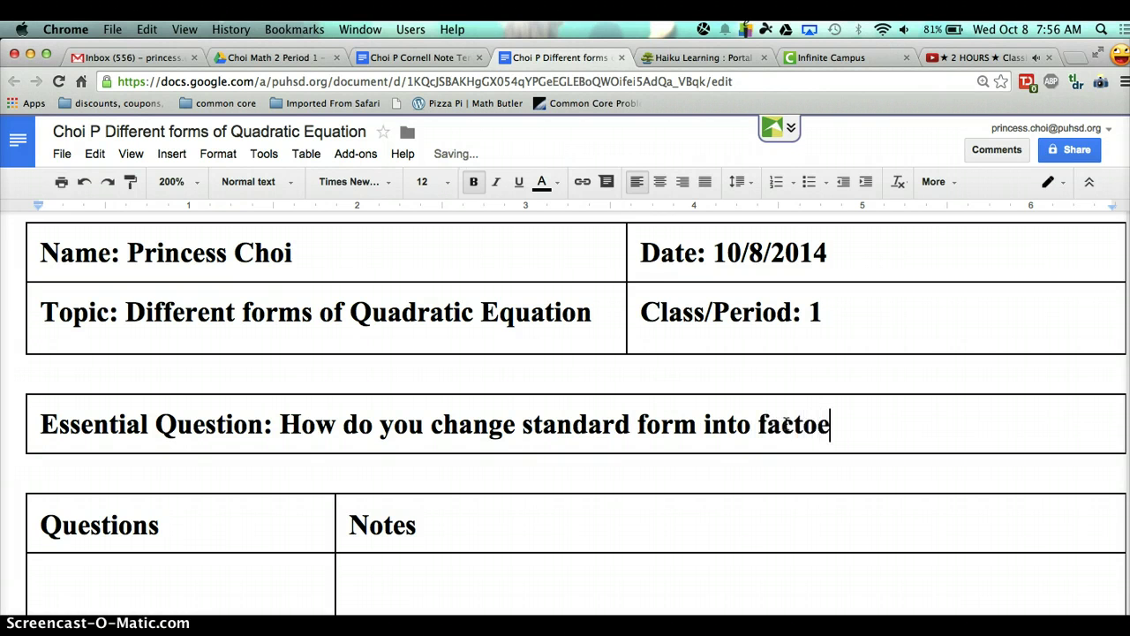
key("BackSpace")
type("red")
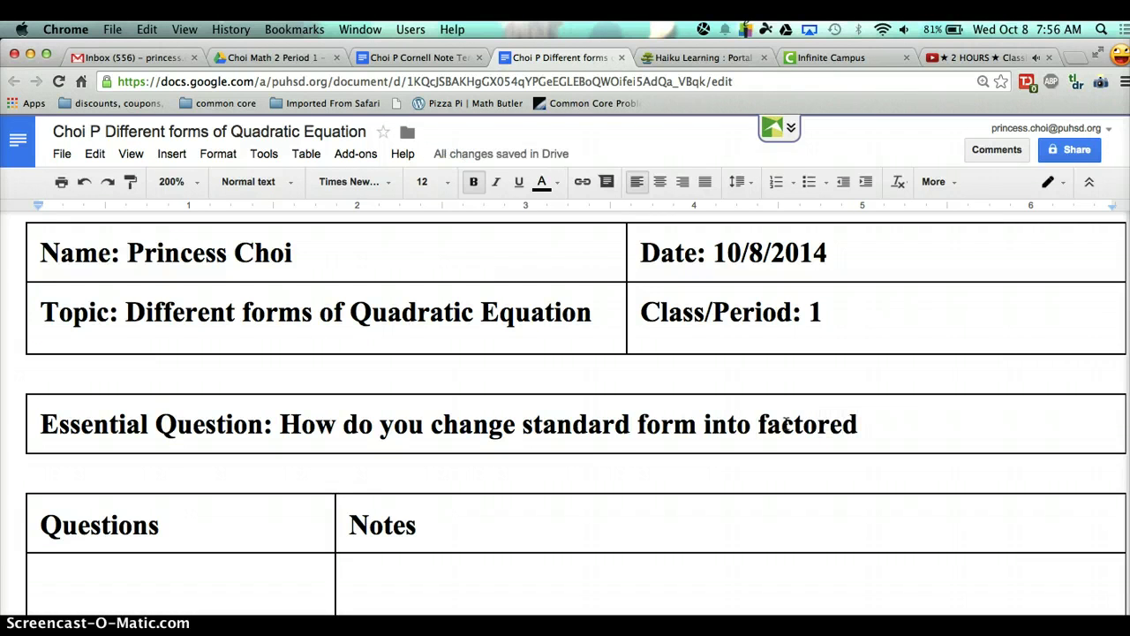
type("  and verte")
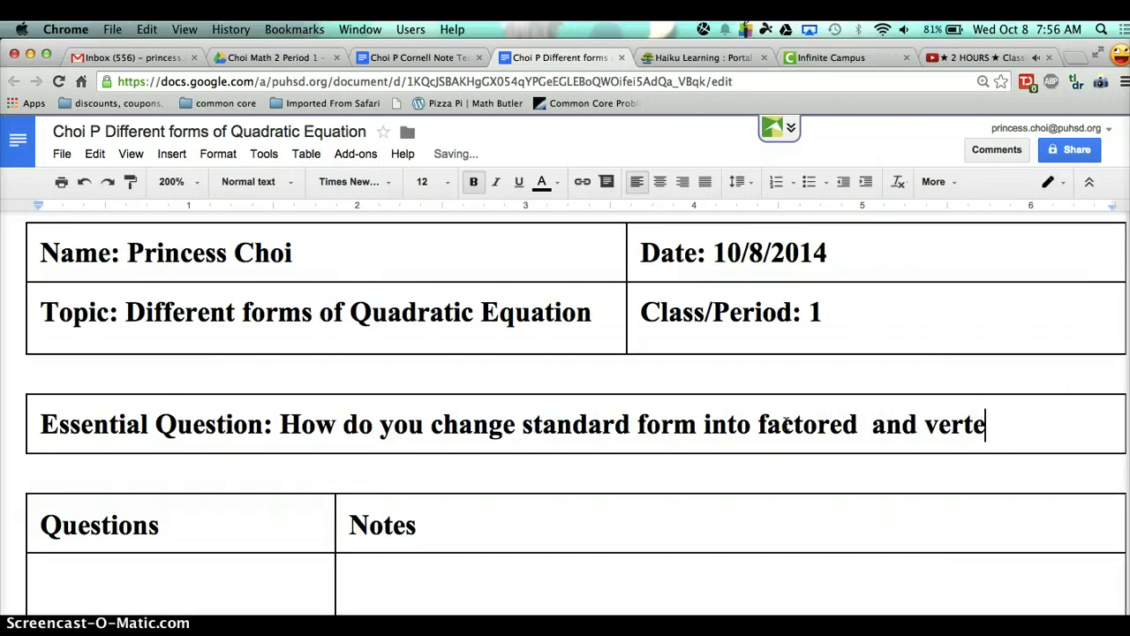
type("x form?")
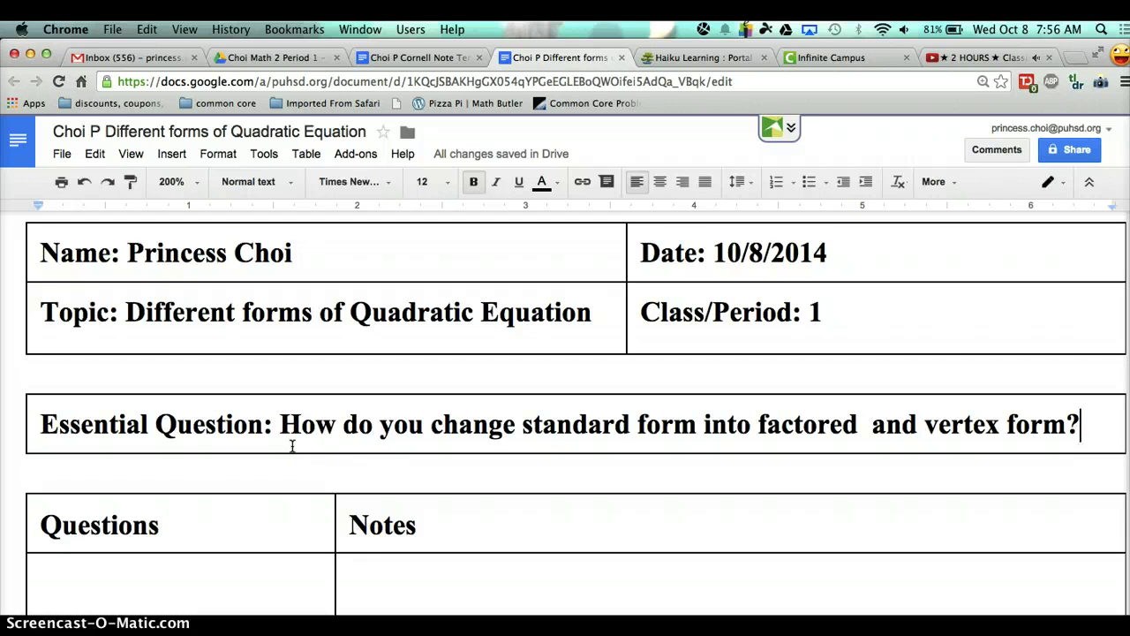
scroll(292, 446, "down", 3)
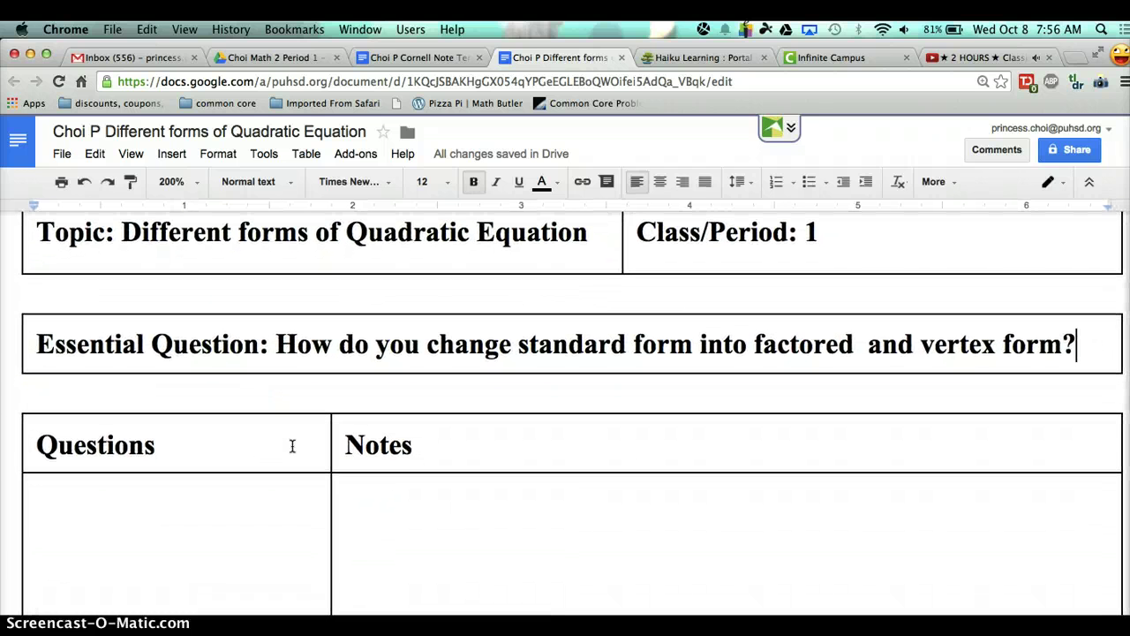
- Write 'Convert the standard form into vertex form.' in Notes, then type x on a new line
scroll(293, 446, "up", 3)
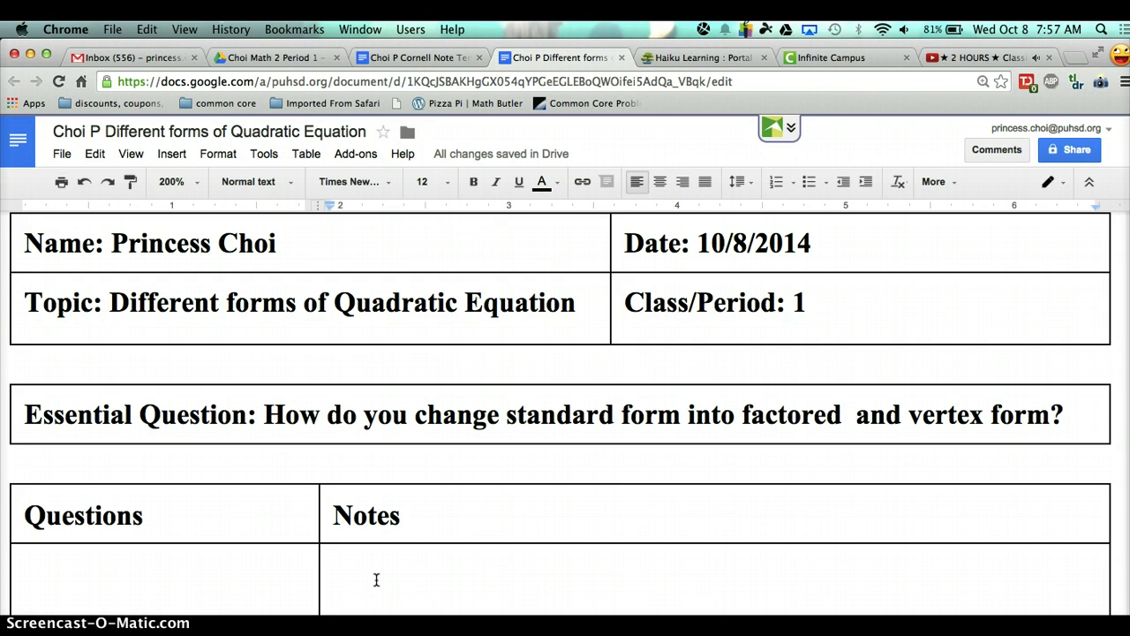
type("Convert ")
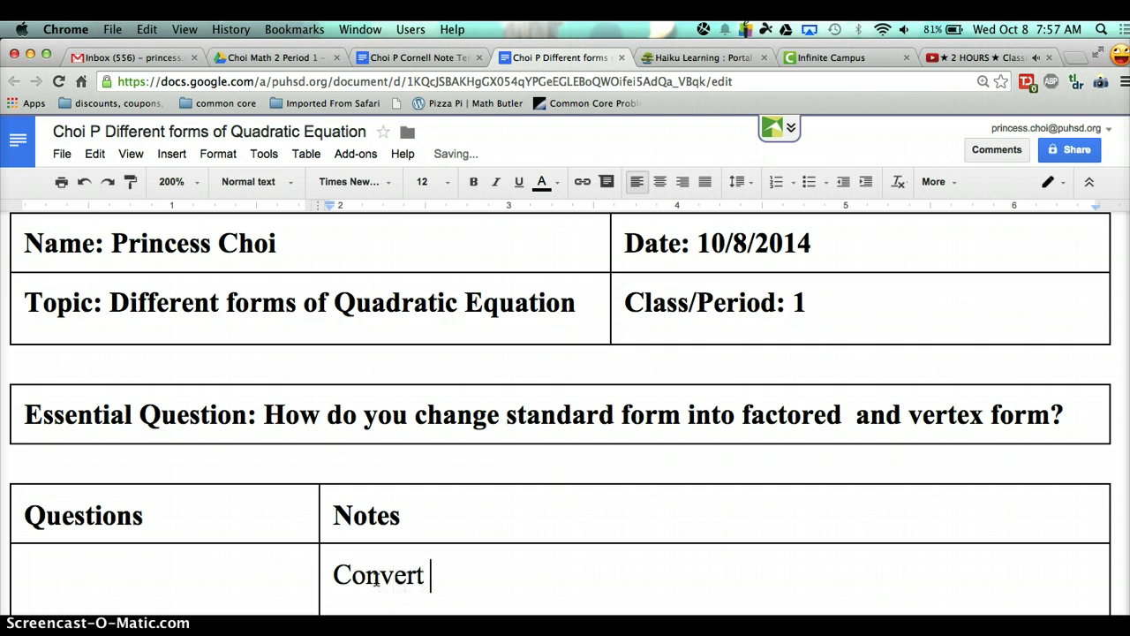
type("the sta")
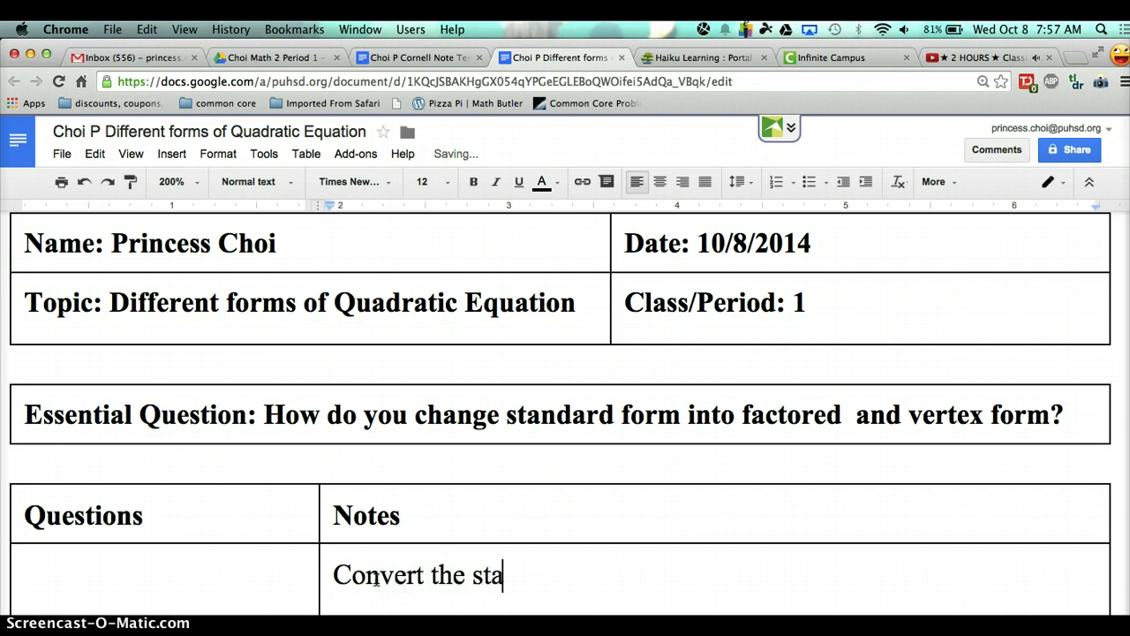
type("ndard form")
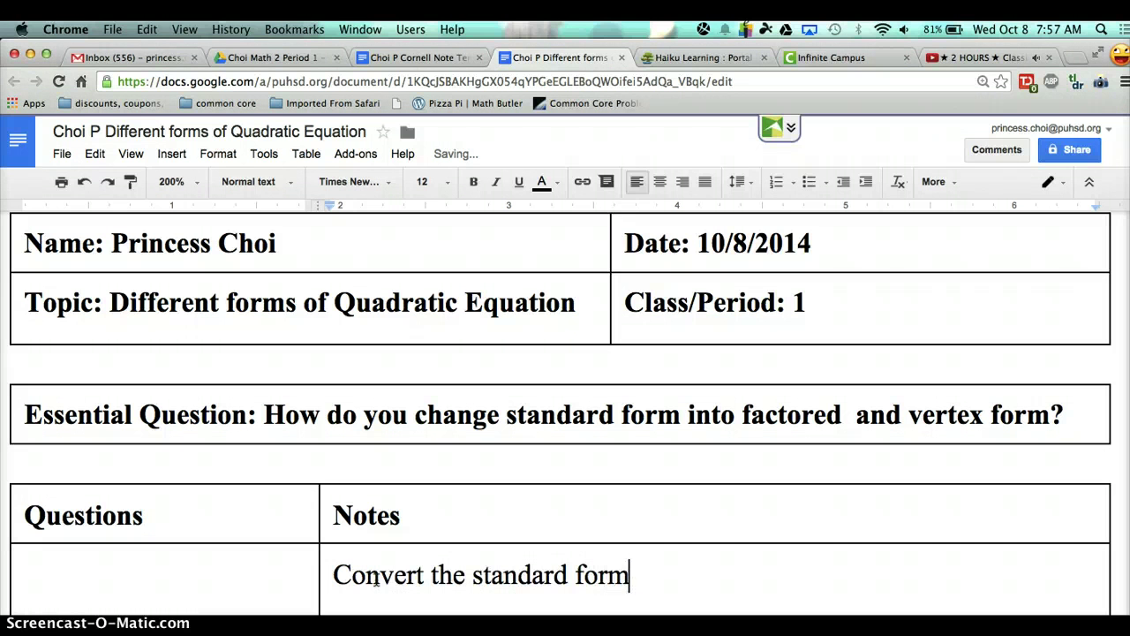
type(" into verte")
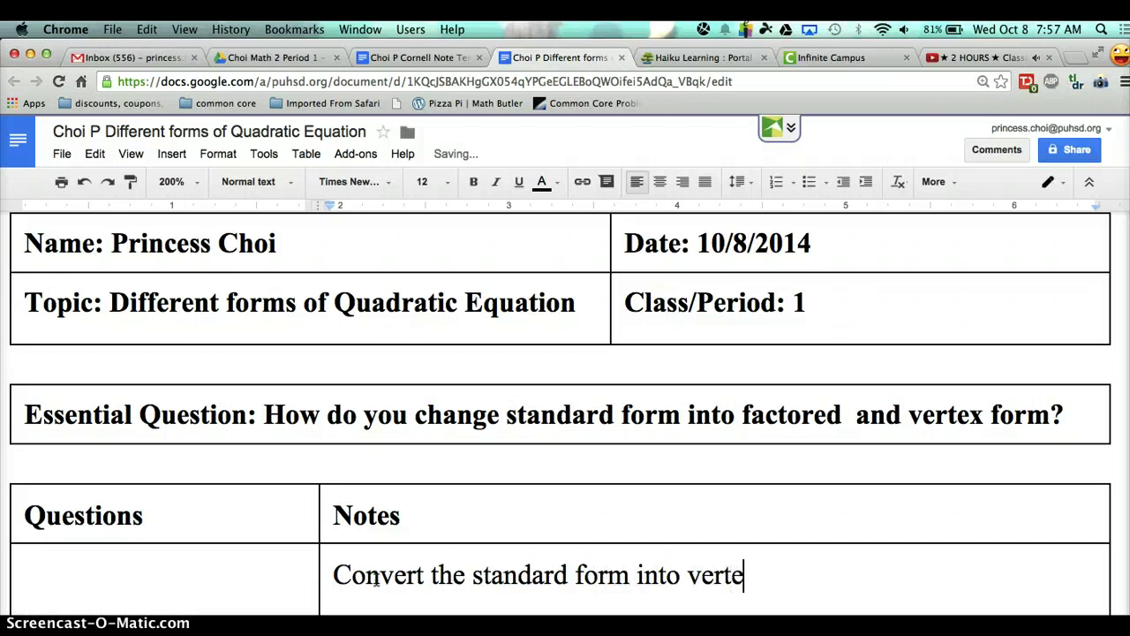
type("x form.")
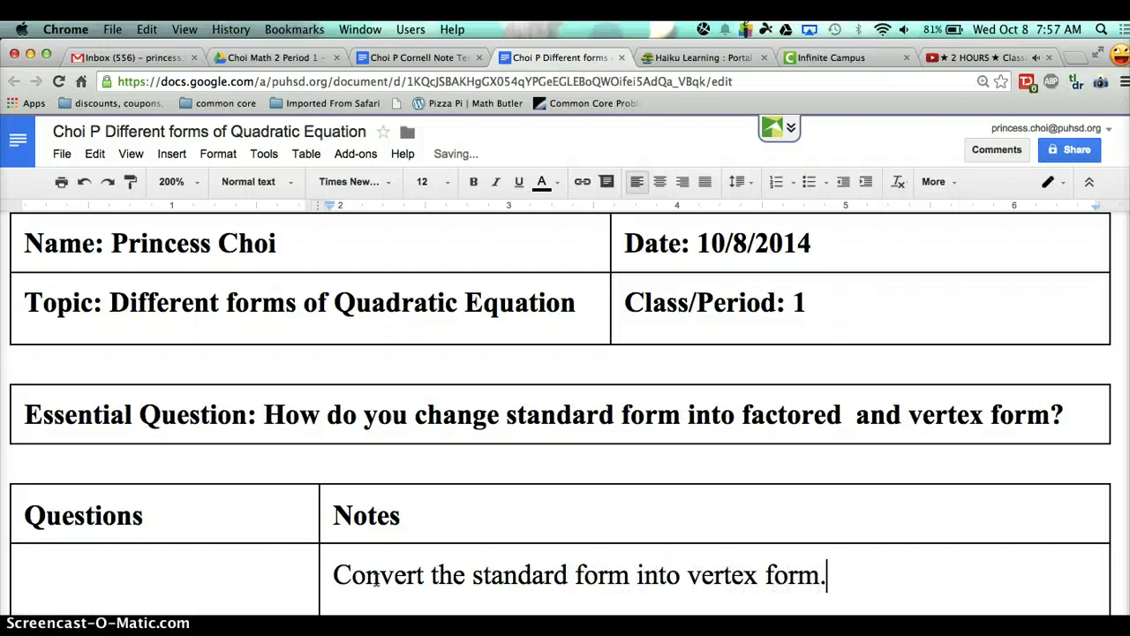
key("Return")
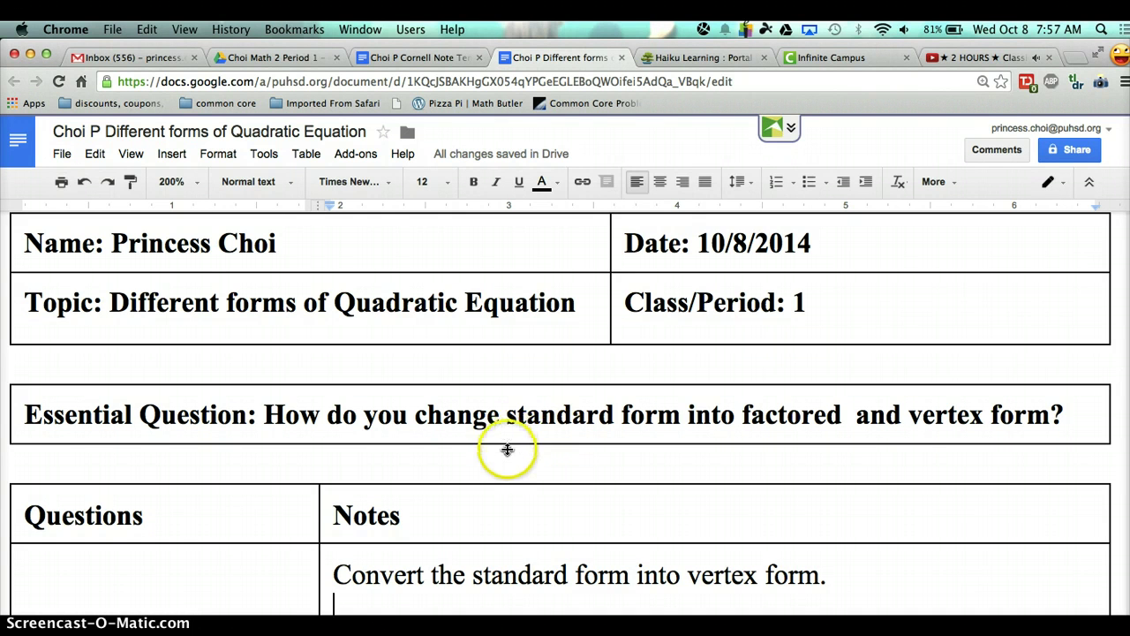
scroll(505, 449, "down", 3)
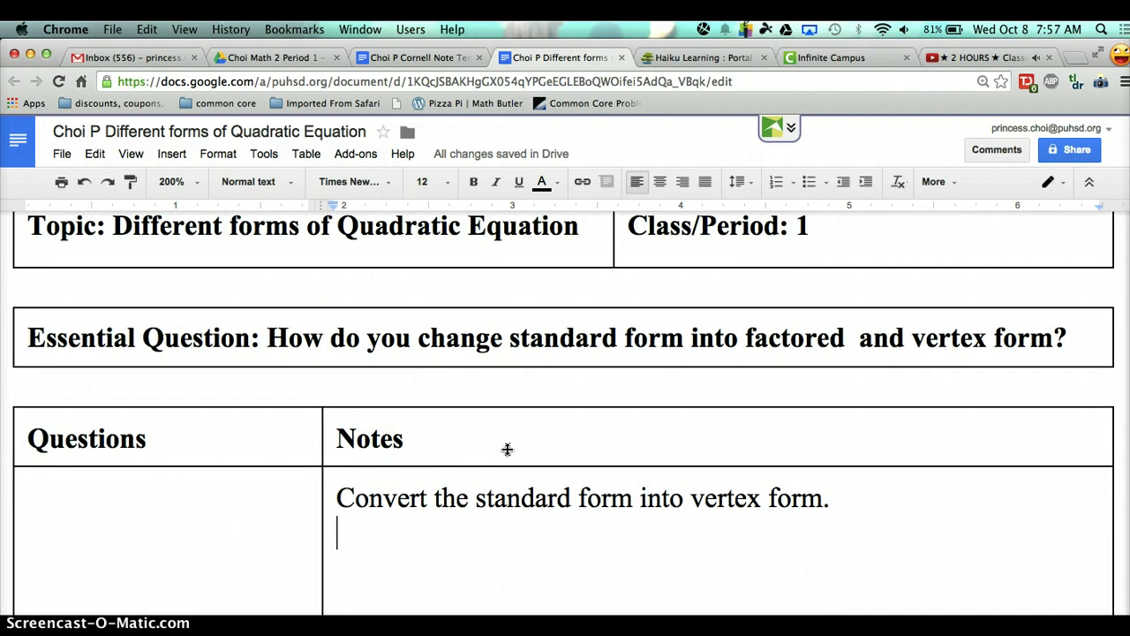
type("x")
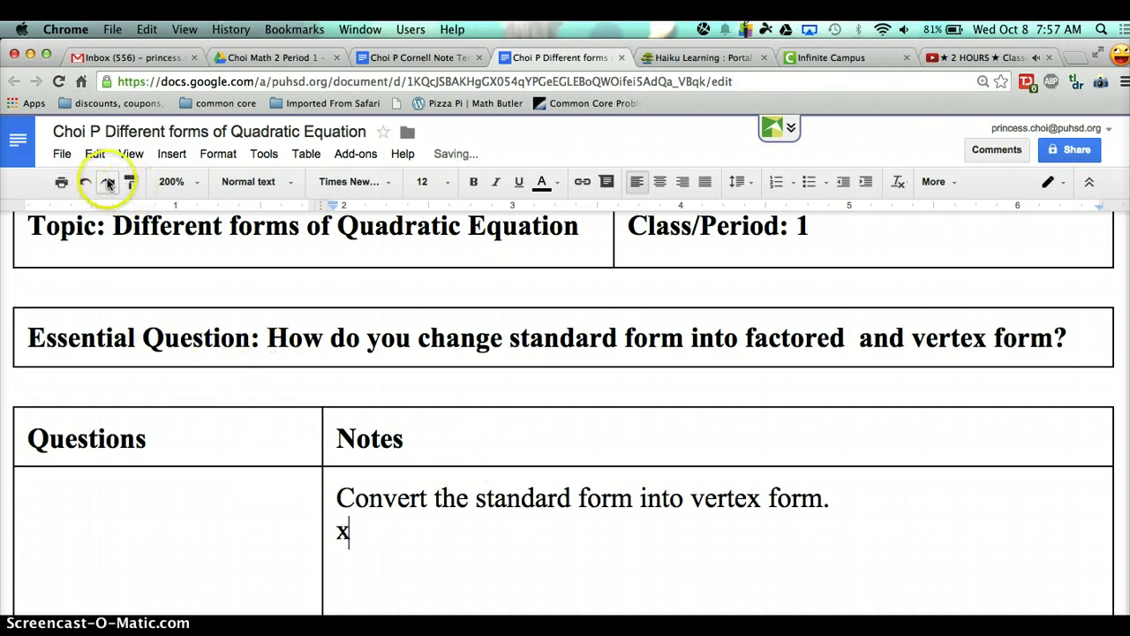
- Insert a new equation containing x² using the superscript template
left_click(170, 155)
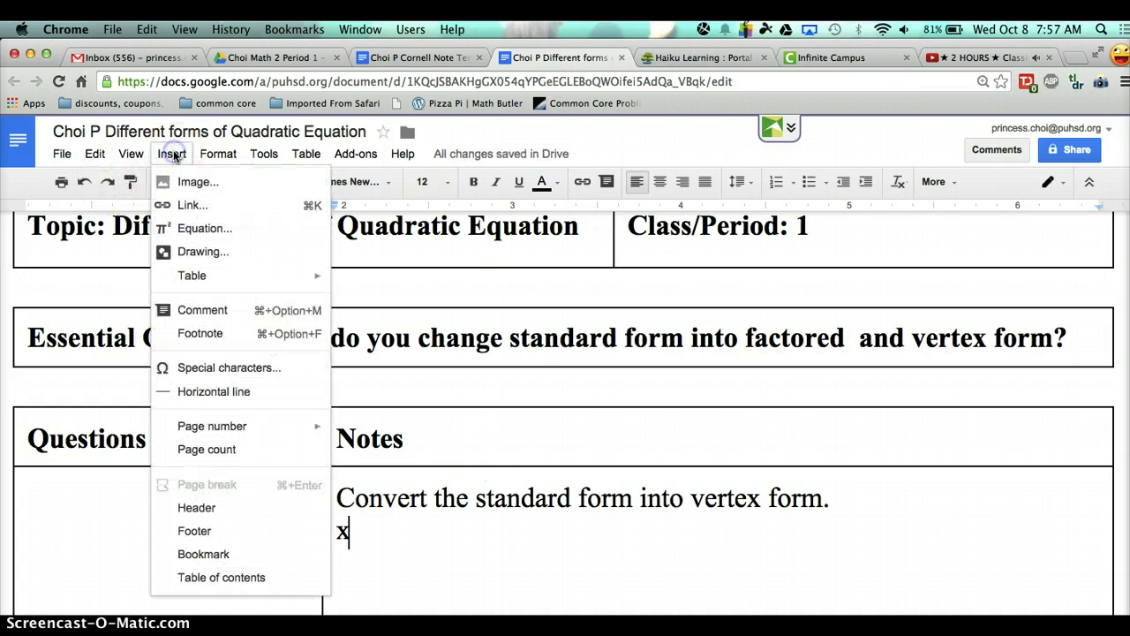
left_click(202, 229)
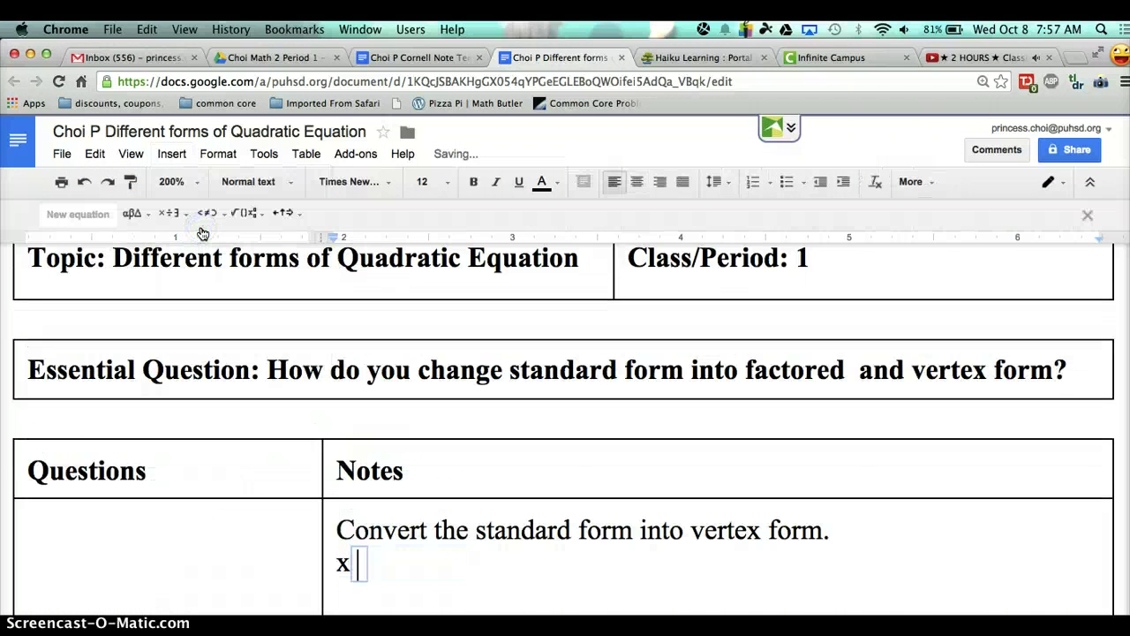
left_click(247, 215)
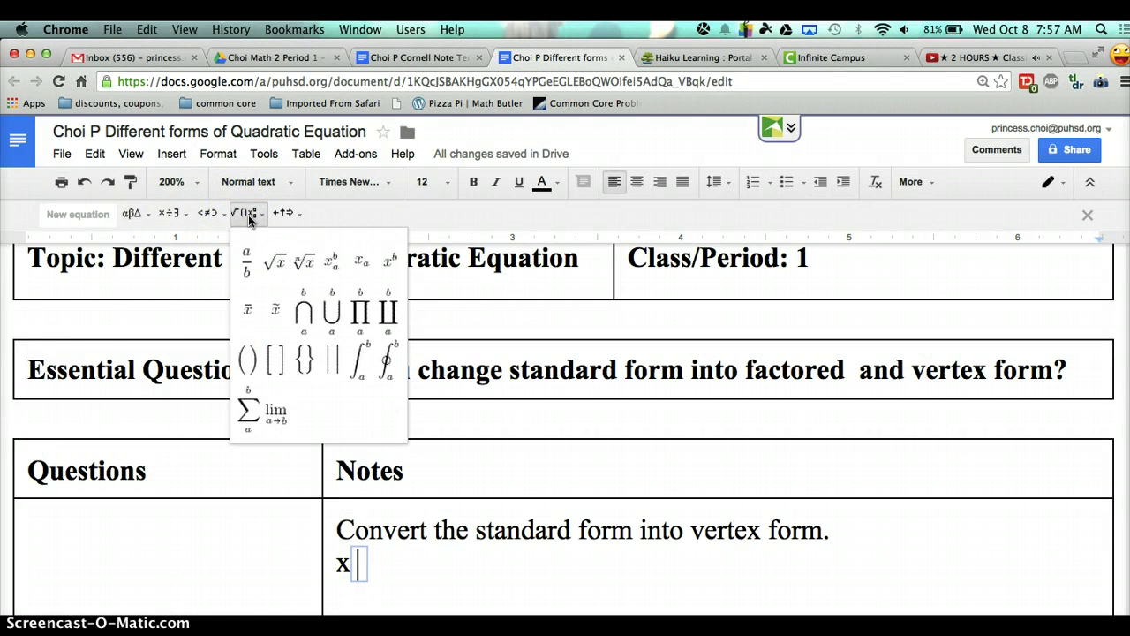
left_click(391, 262)
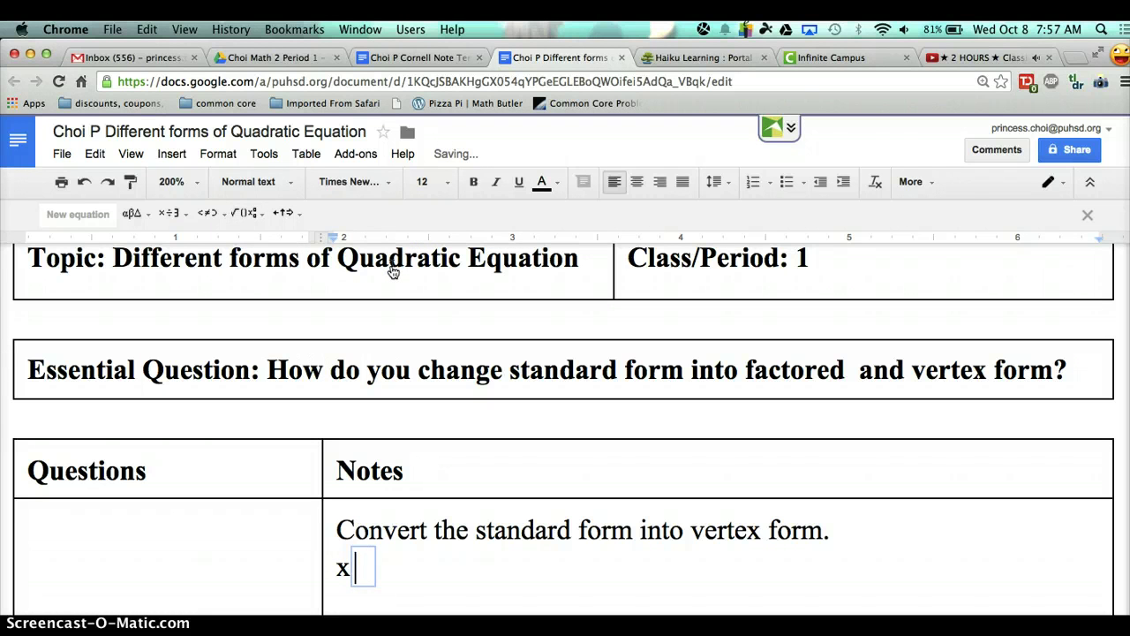
type("x")
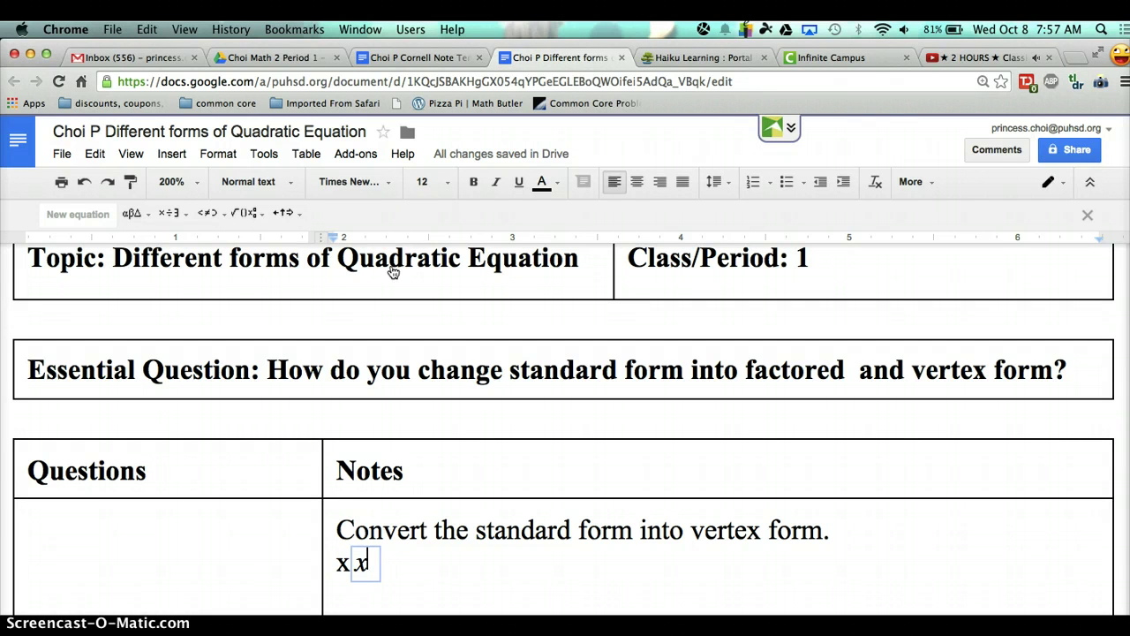
type("^2")
- Delete the stray plain x and complete the equation as x² + 6x + 1
left_click(345, 566)
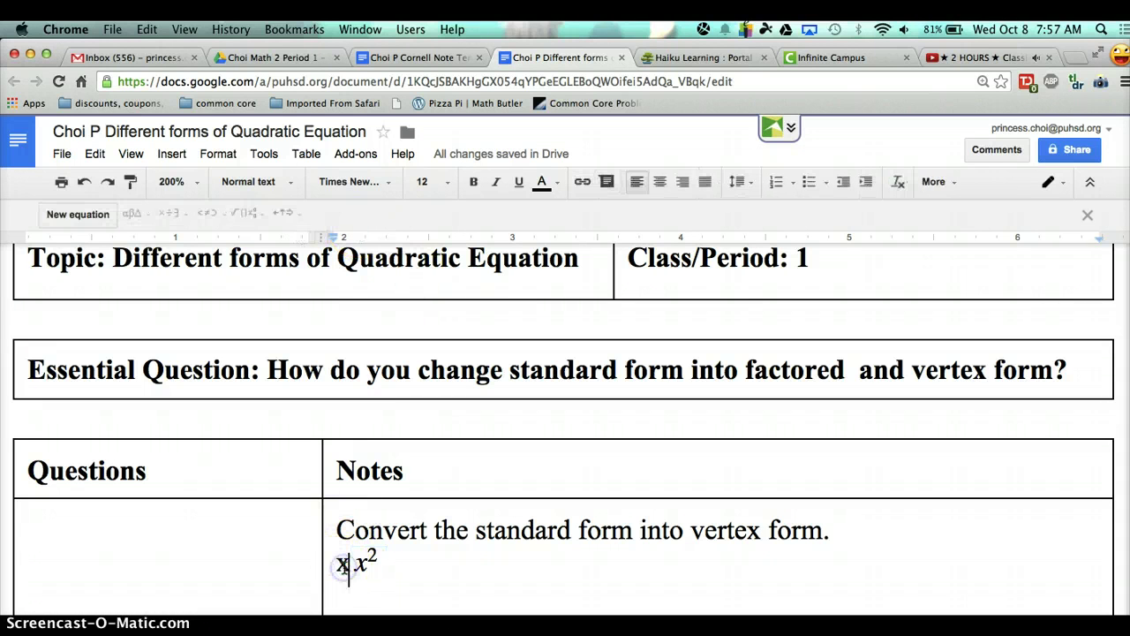
key("BackSpace")
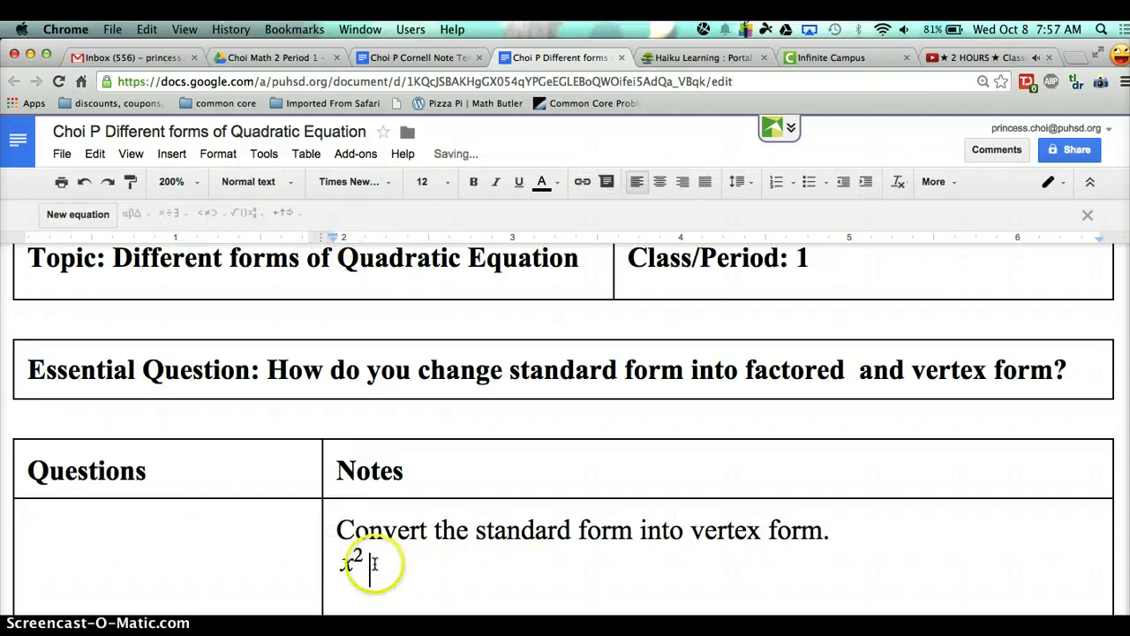
left_click(360, 556)
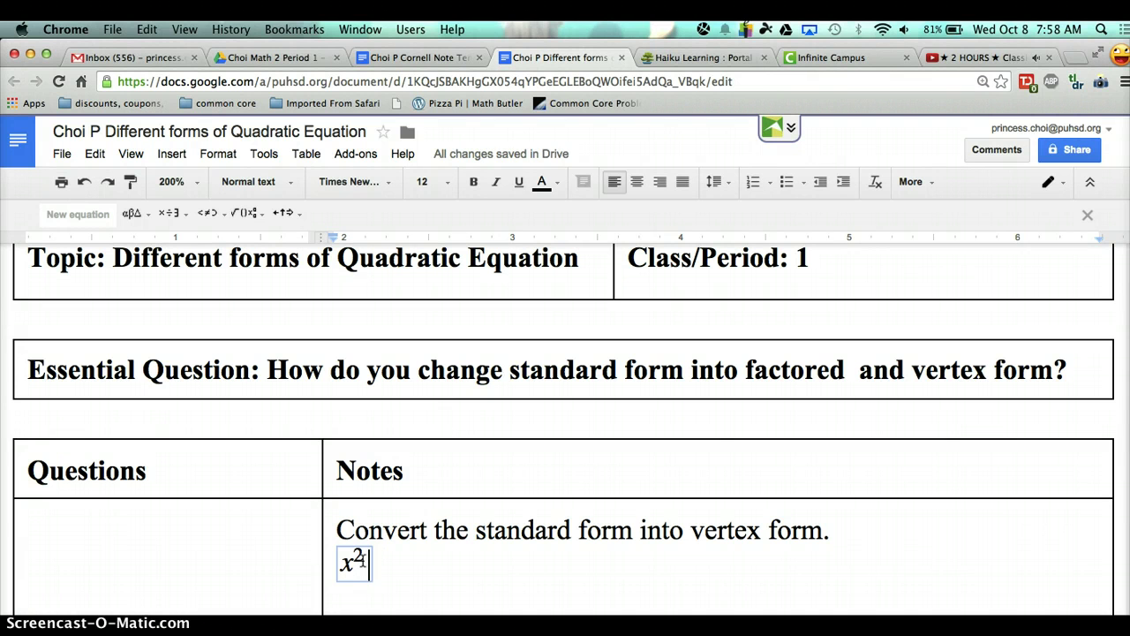
type("+ 6x + 1")
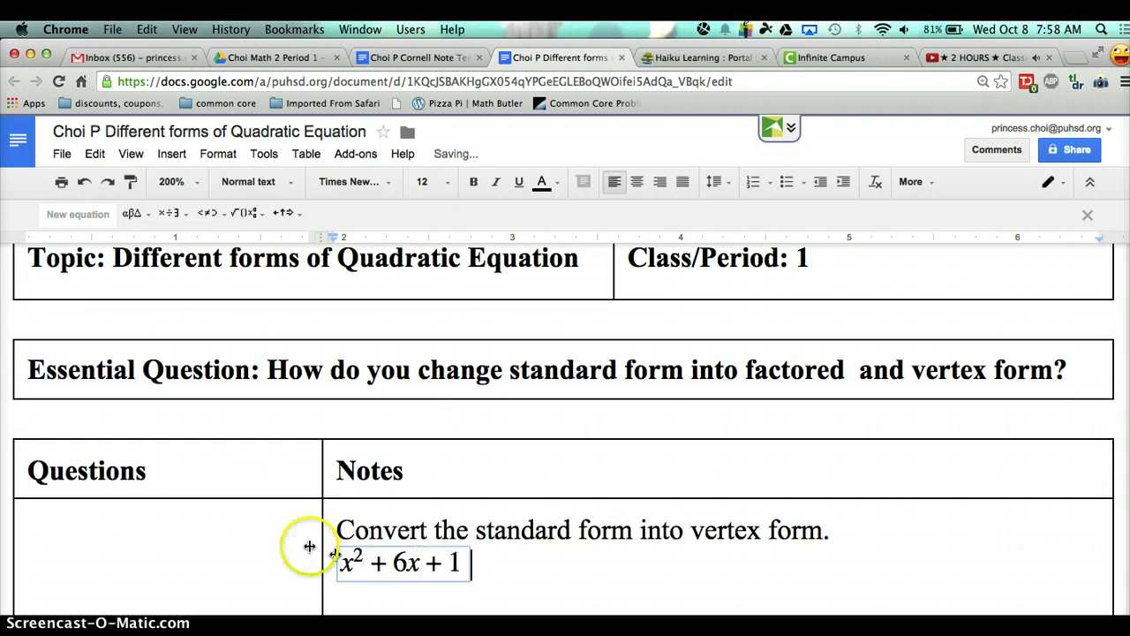
left_click(565, 562)
scroll(565, 562, "down", 2)
scroll(564, 562, "down", 2)
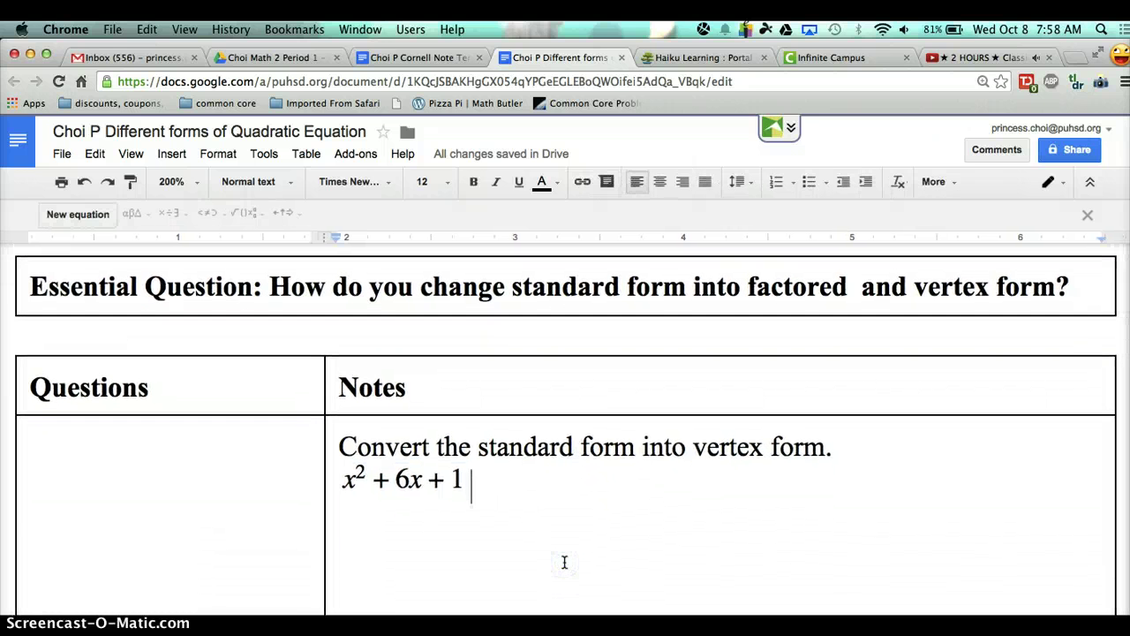
scroll(564, 562, "down", 2)
scroll(564, 563, "down", 2)
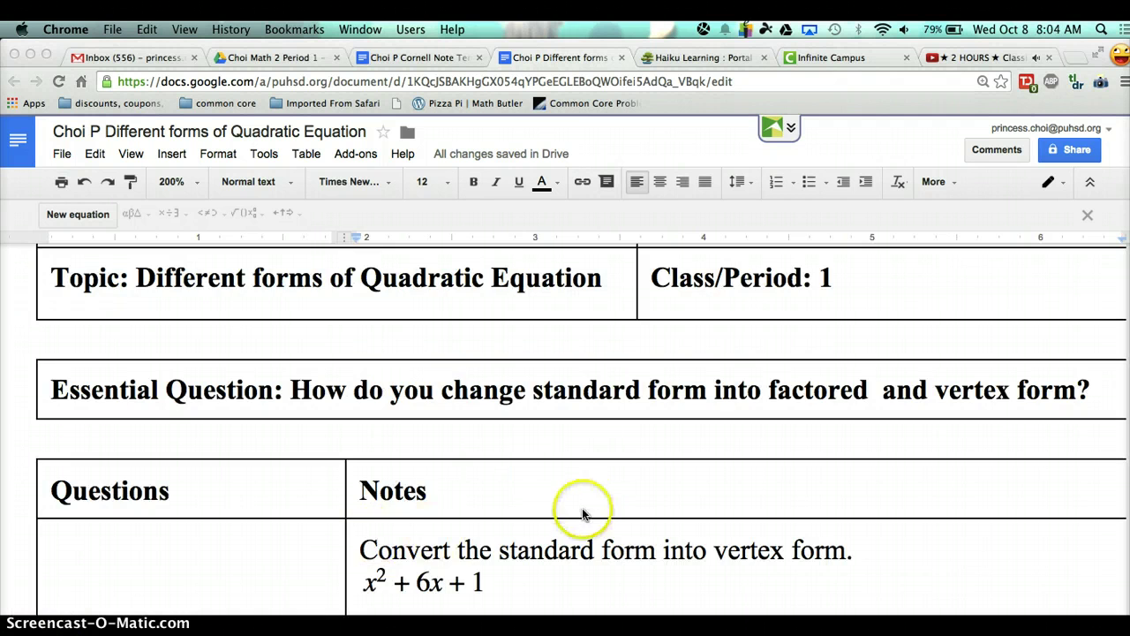
- Start a new line below x² + 6x + 1 beginning with an equals sign
scroll(582, 512, "down", 3)
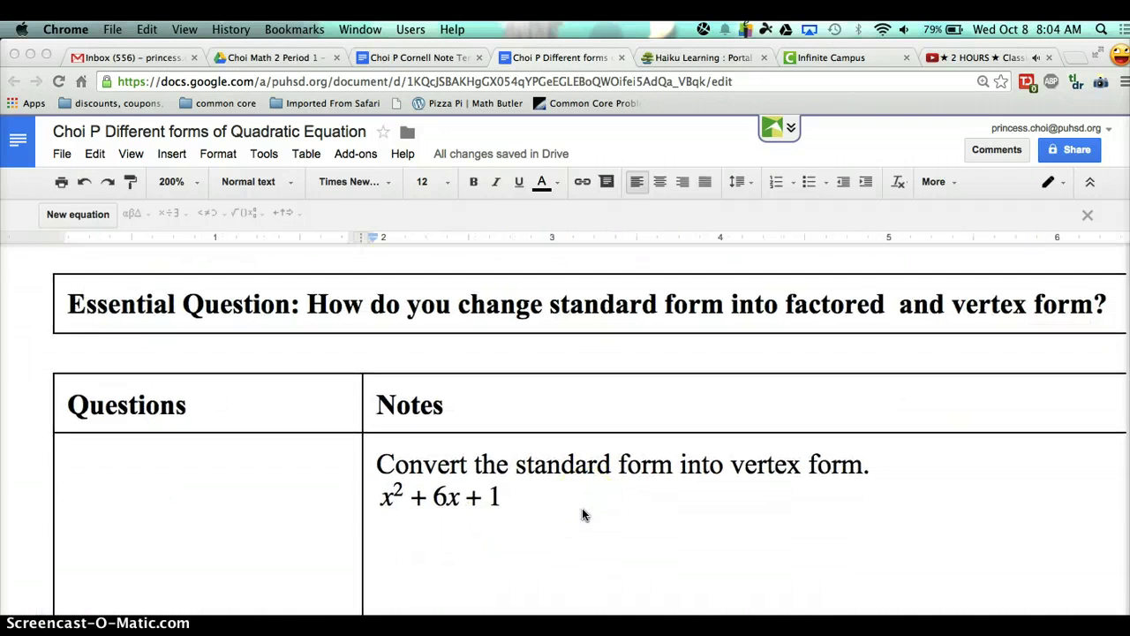
left_click(356, 488)
key("Return")
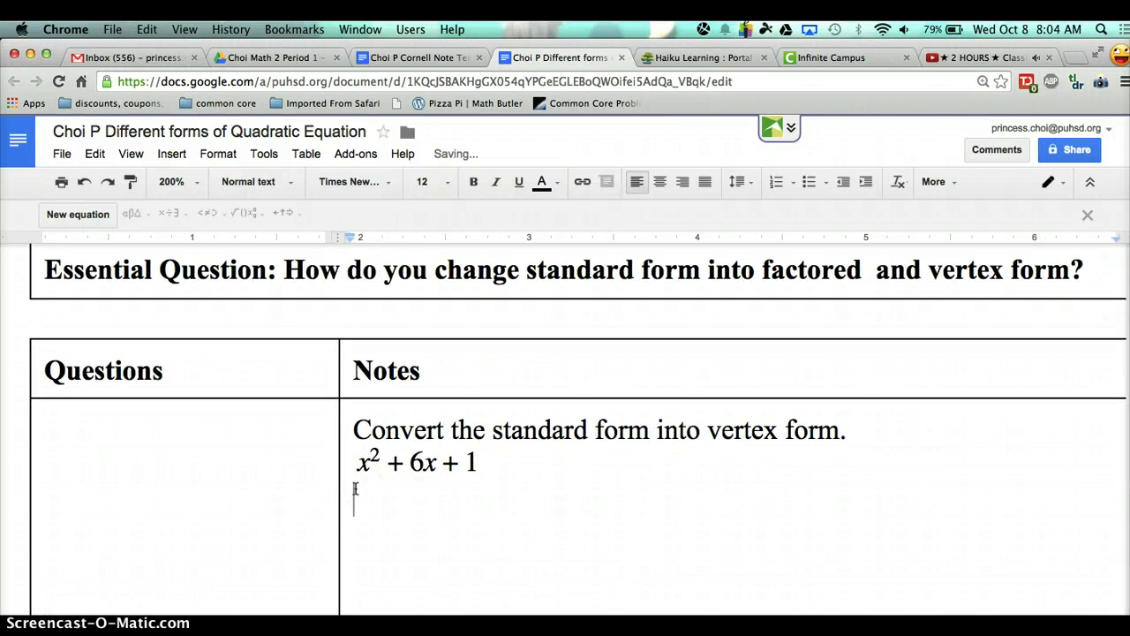
type("4")
key("BackSpace")
type("=")
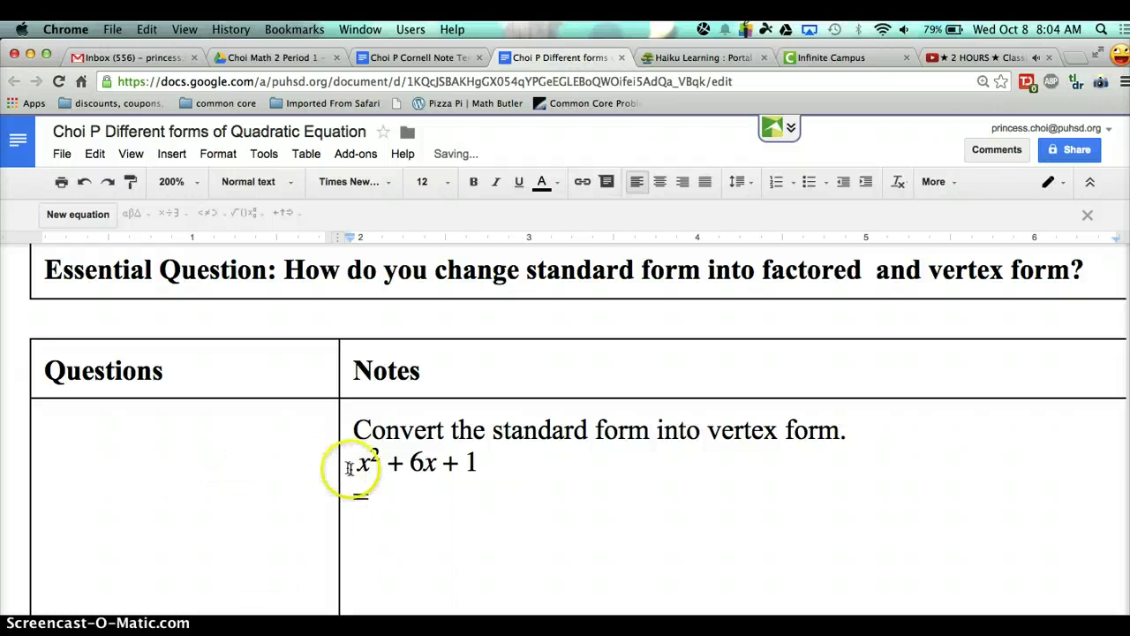
left_click(357, 462)
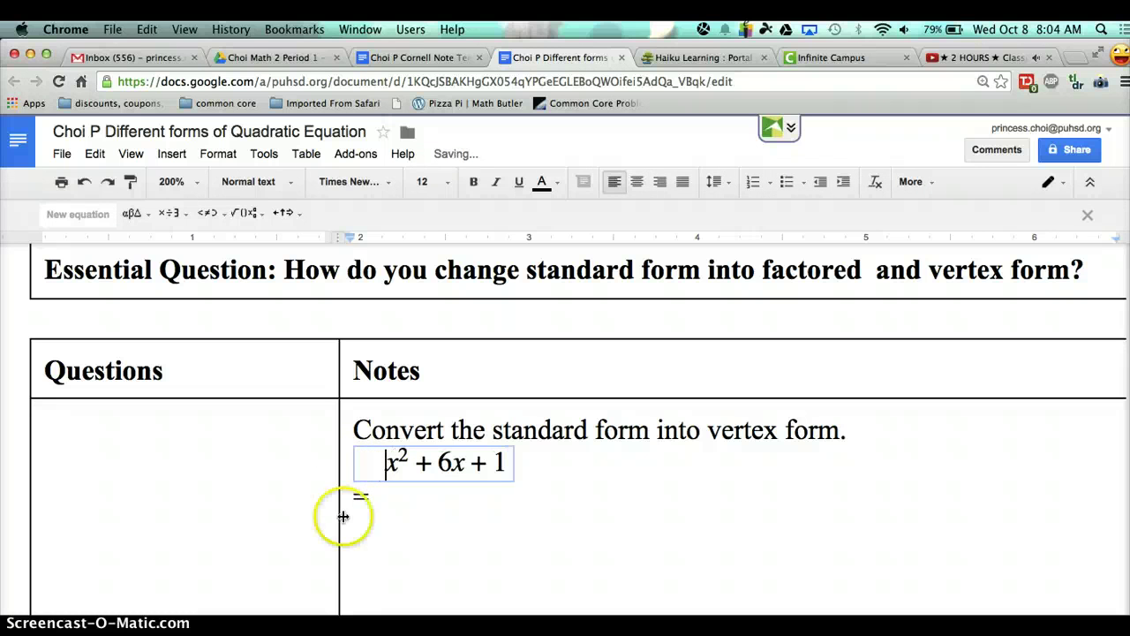
left_click(385, 494)
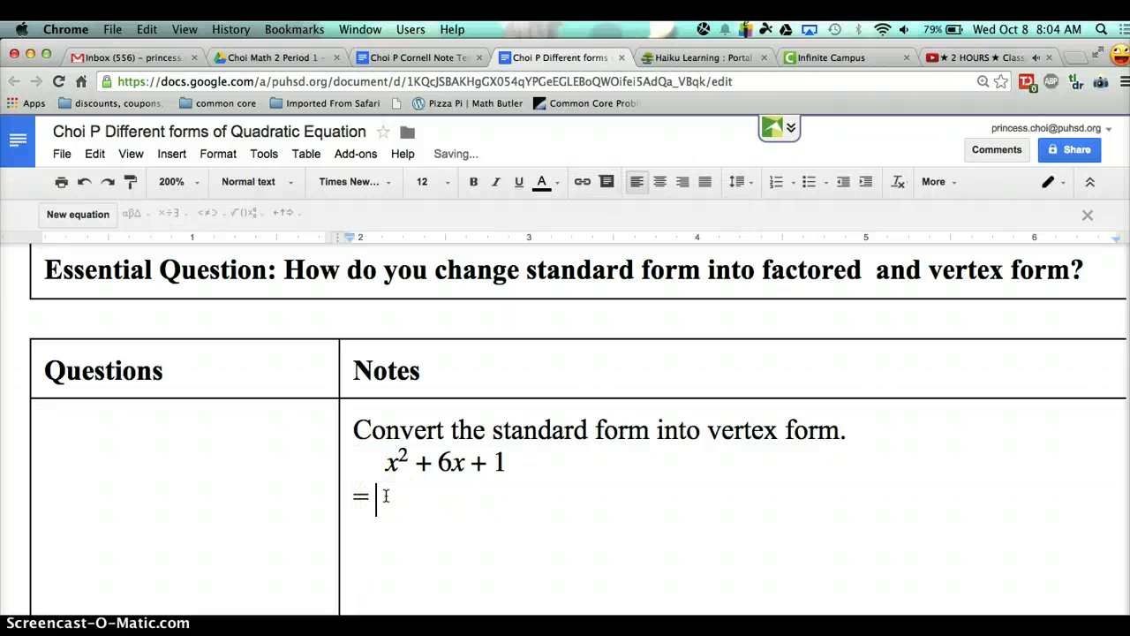
type("(")
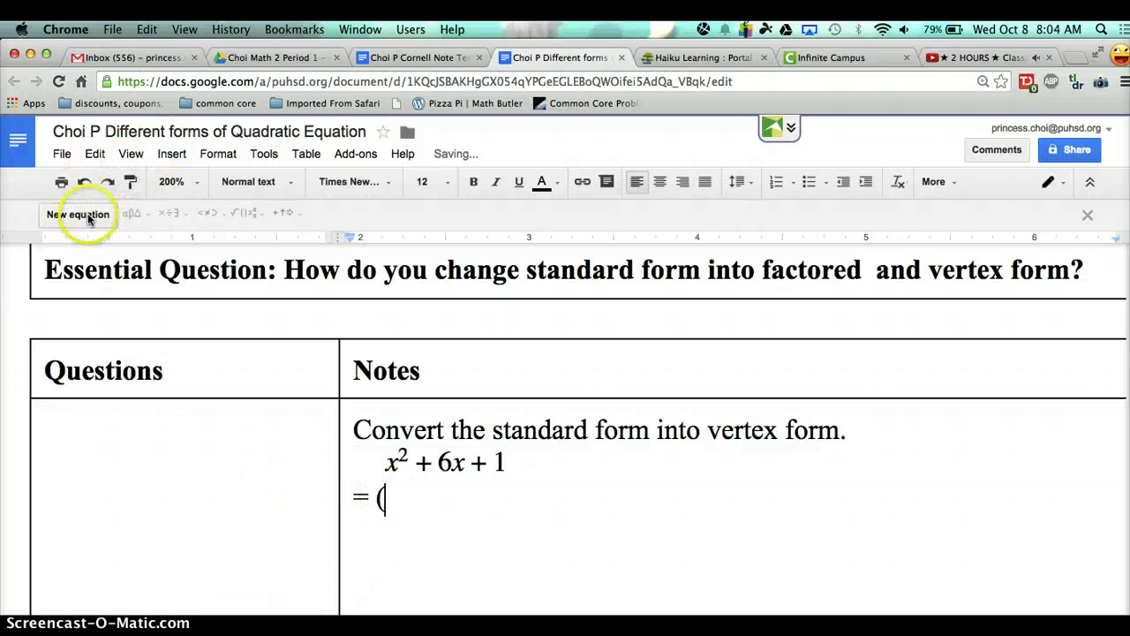
left_click(97, 214)
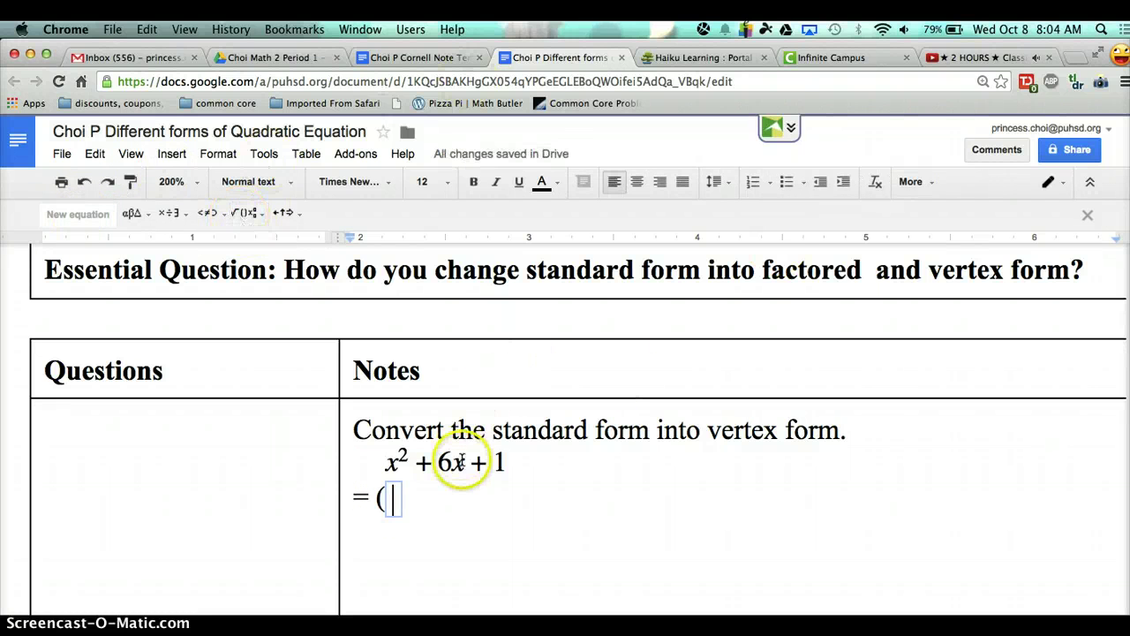
key("BackSpace")
key("BackSpace")
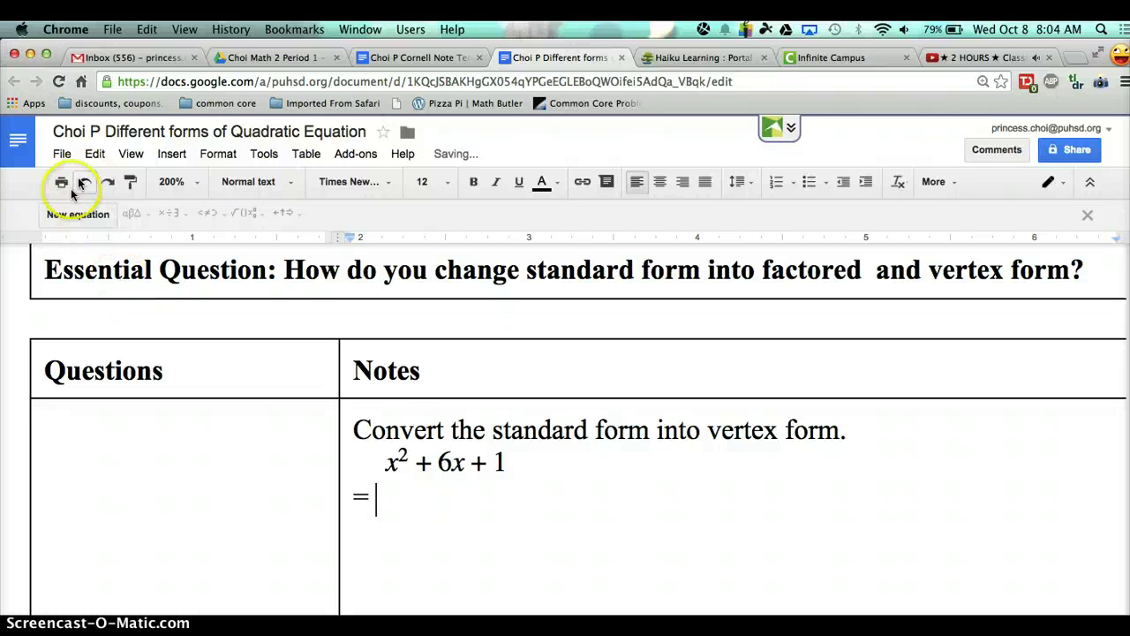
- Insert an equation after the equals sign reading (x + 3)² − 8
left_click(74, 213)
left_click(243, 213)
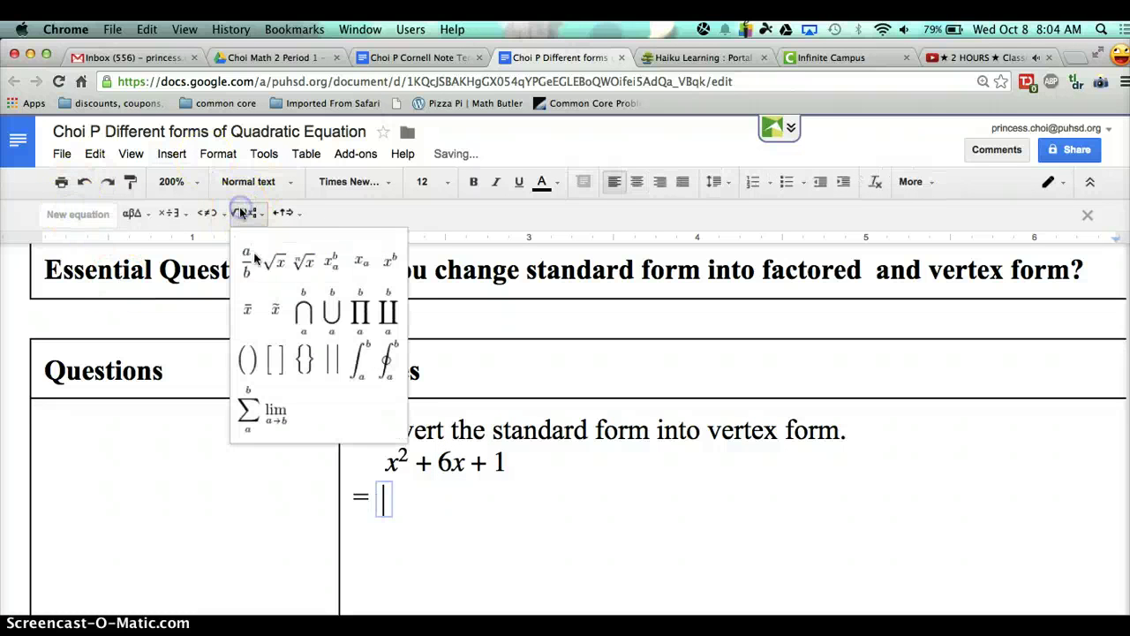
left_click(390, 265)
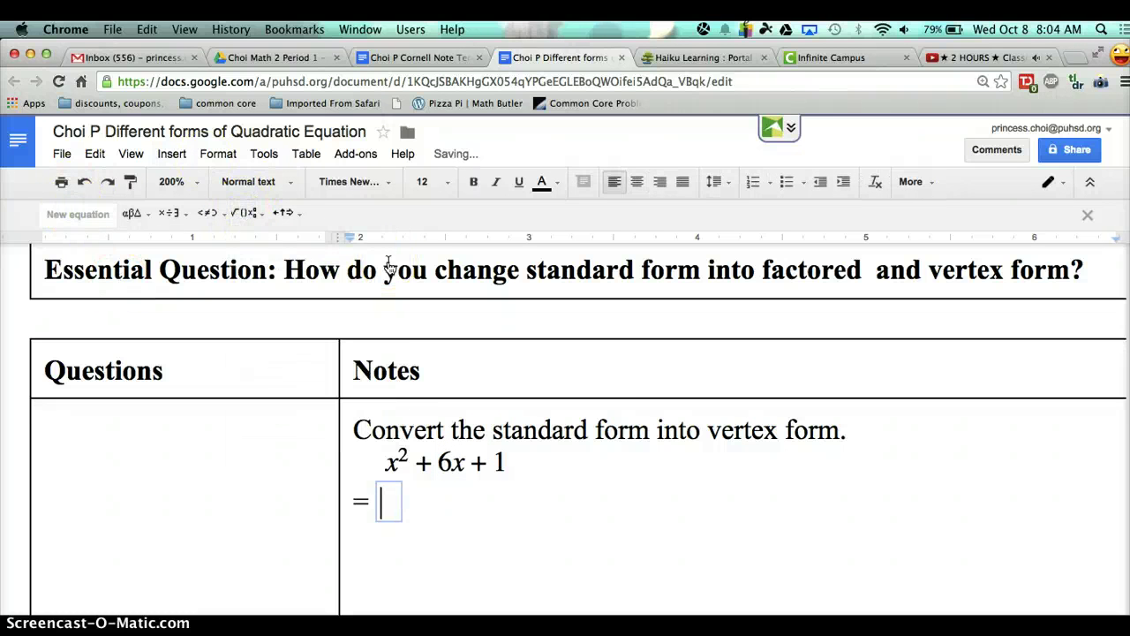
type("(x + 3)")
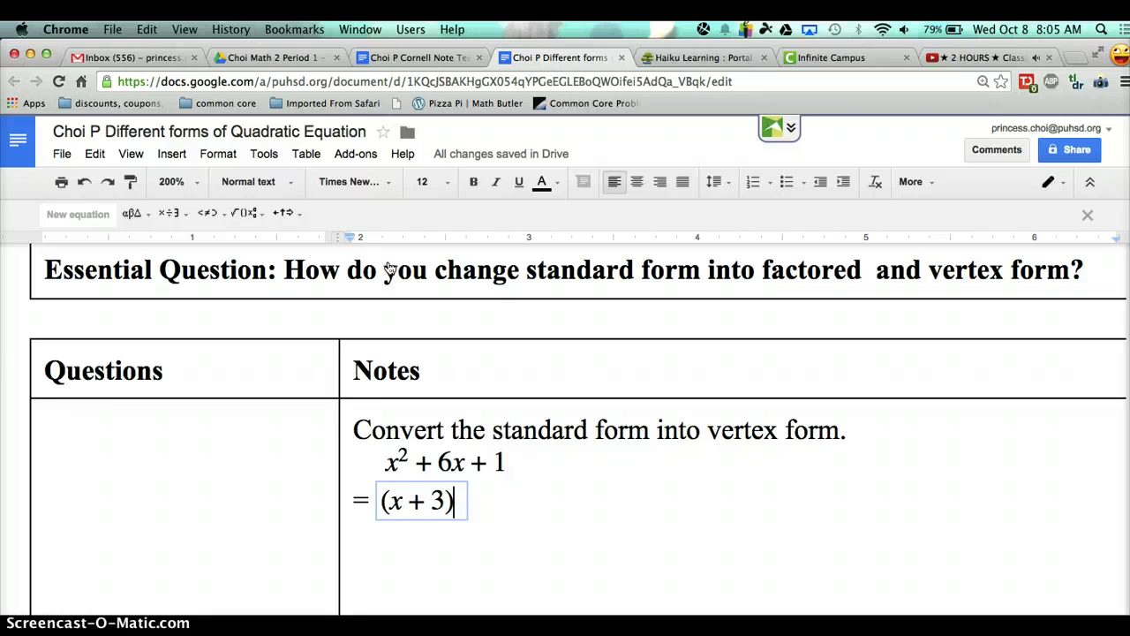
type("^2")
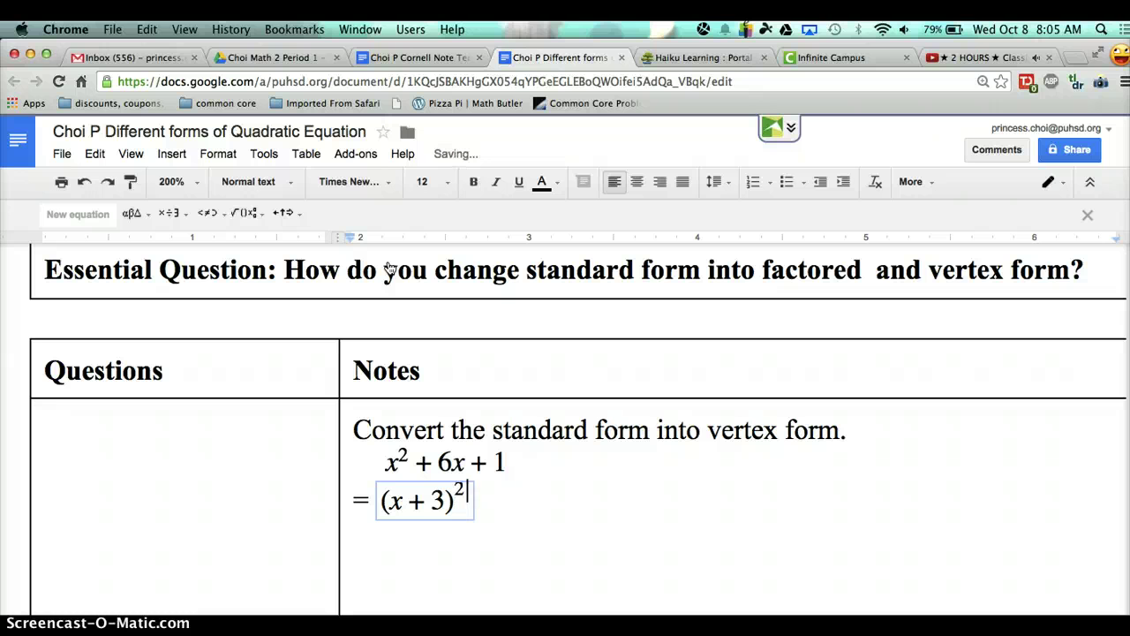
key("Right")
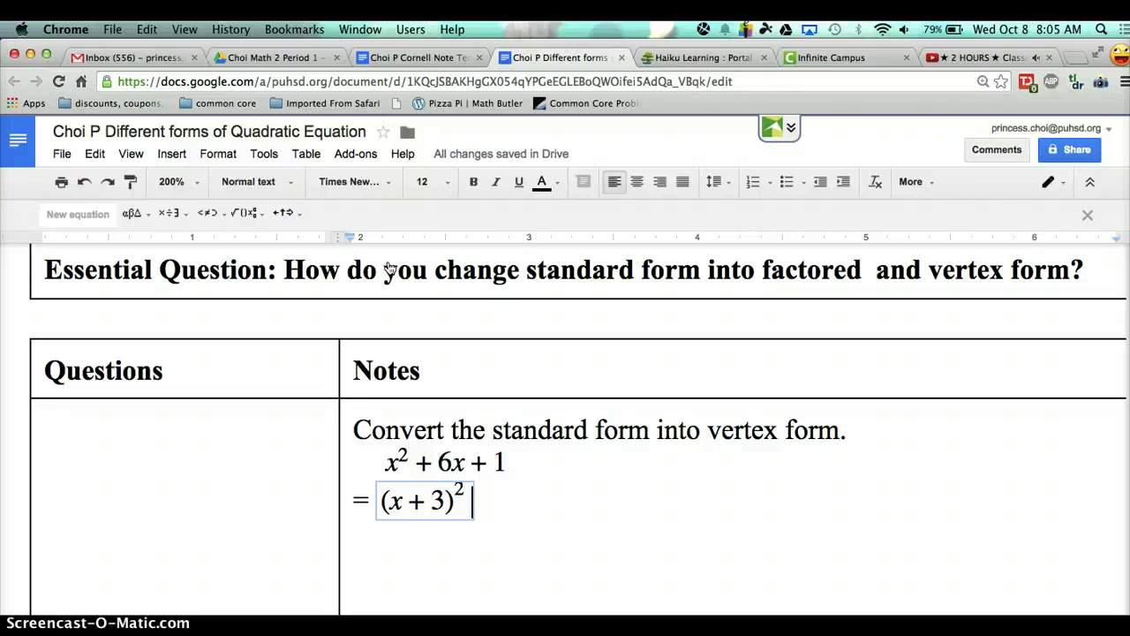
type("-8")
left_click(615, 409)
left_click(611, 491)
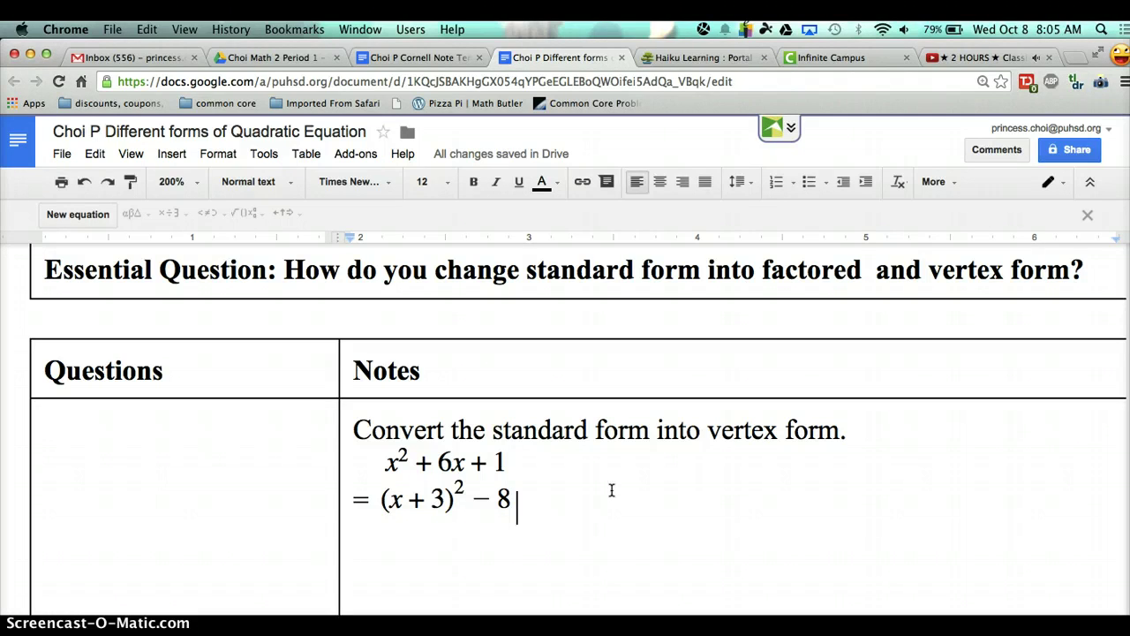
left_click(616, 569)
left_click(594, 454)
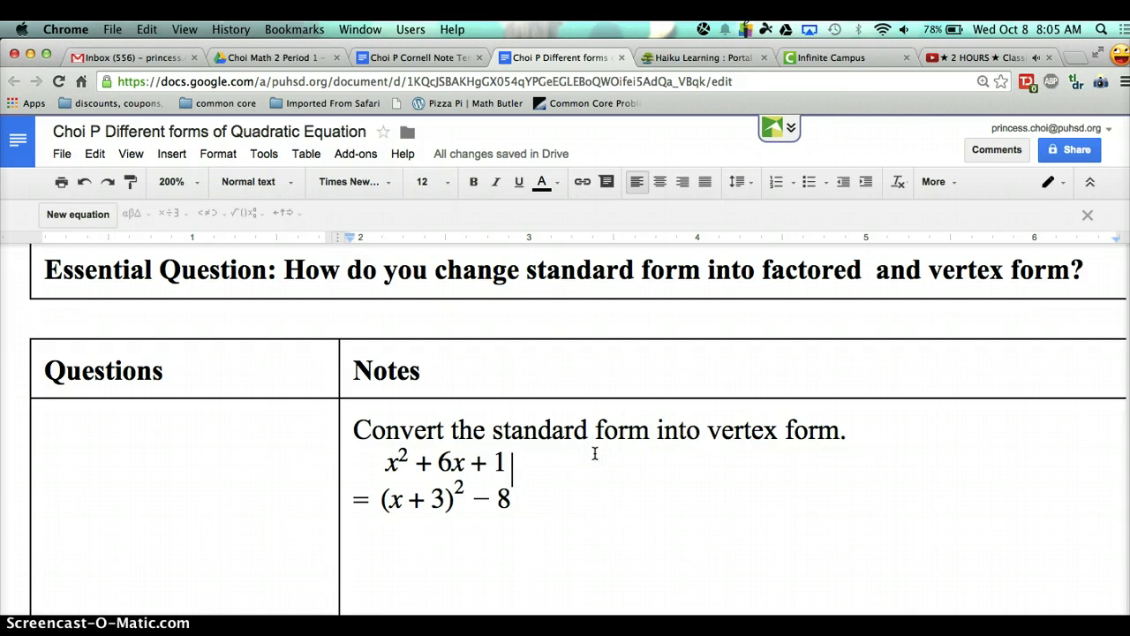